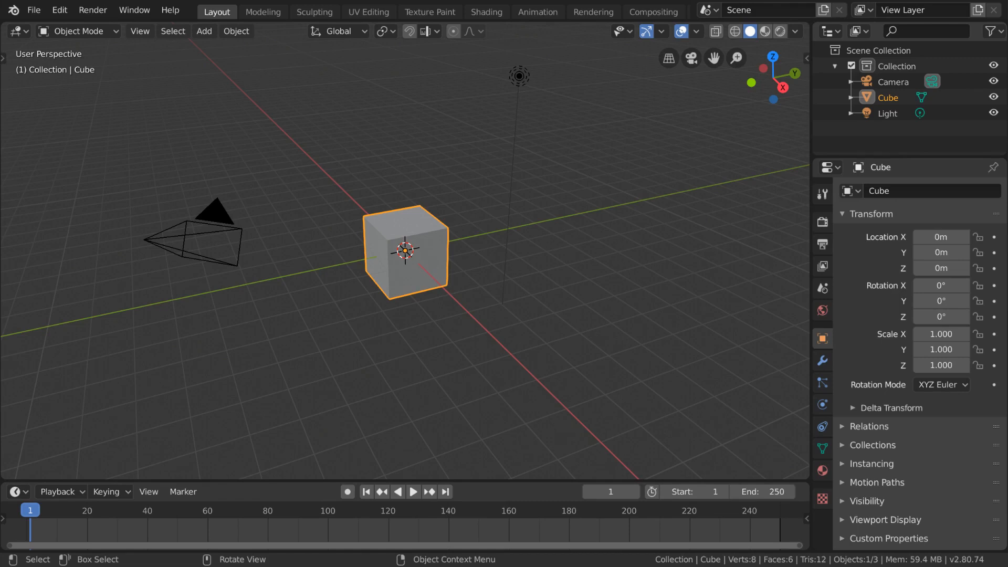
# - In the Shading workspace, put the cube into Edit Mode and select all of its geometry
pyautogui.click(493, 13)
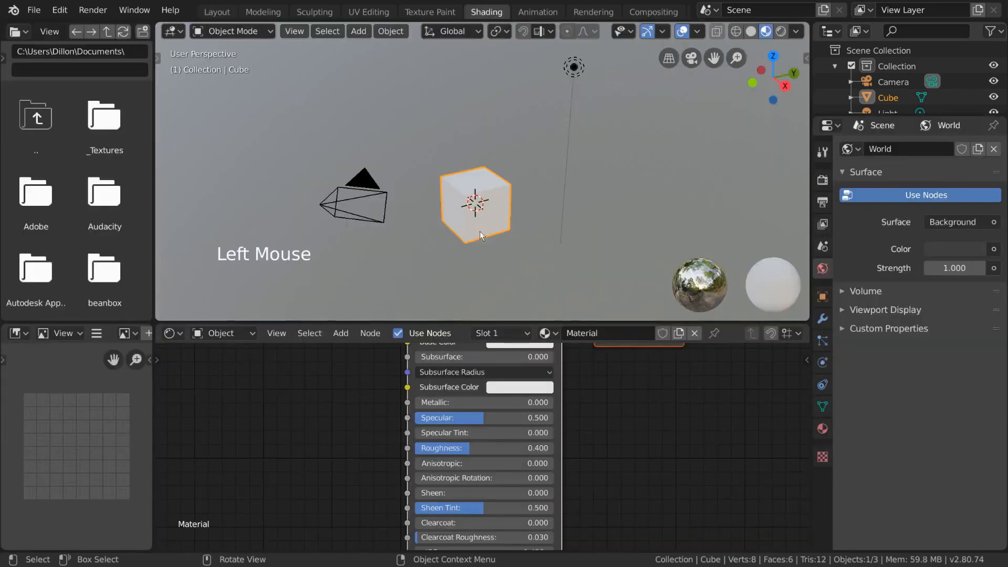
pyautogui.click(496, 184)
pyautogui.click(260, 30)
pyautogui.click(257, 65)
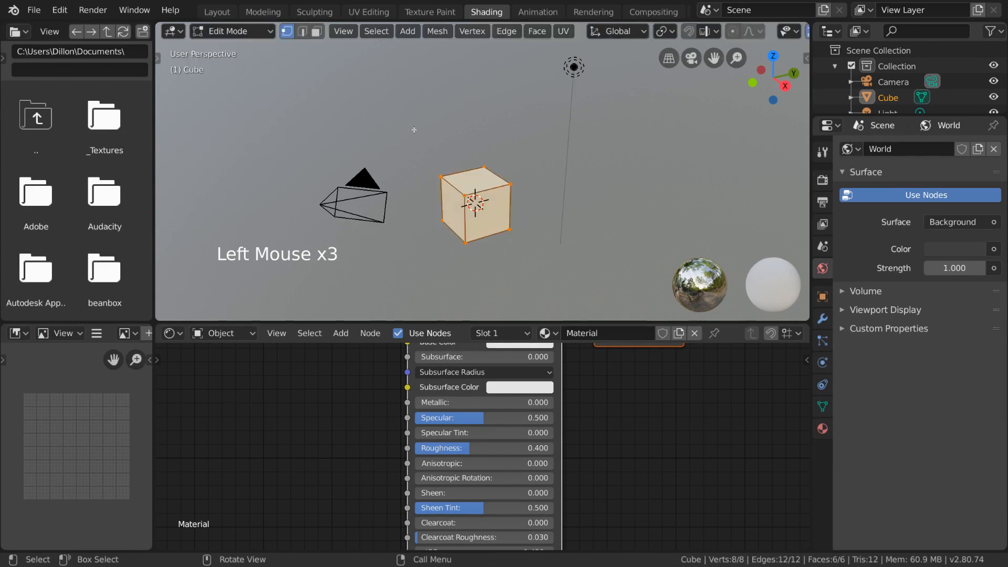
pyautogui.click(484, 167)
pyautogui.press('a')
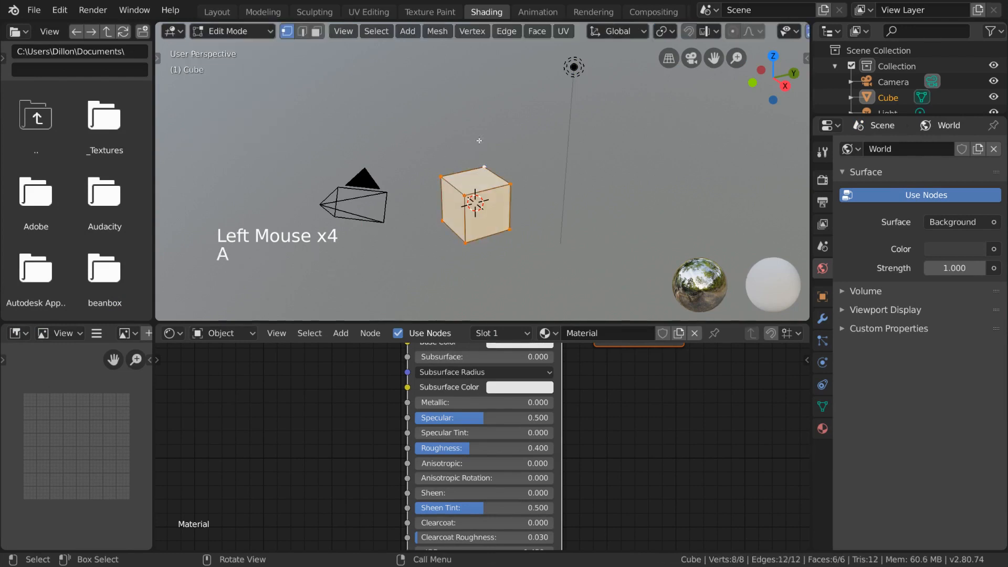
# - Change the image editor beside the node graph to a UV Editor and look through its header options
pyautogui.click(23, 332)
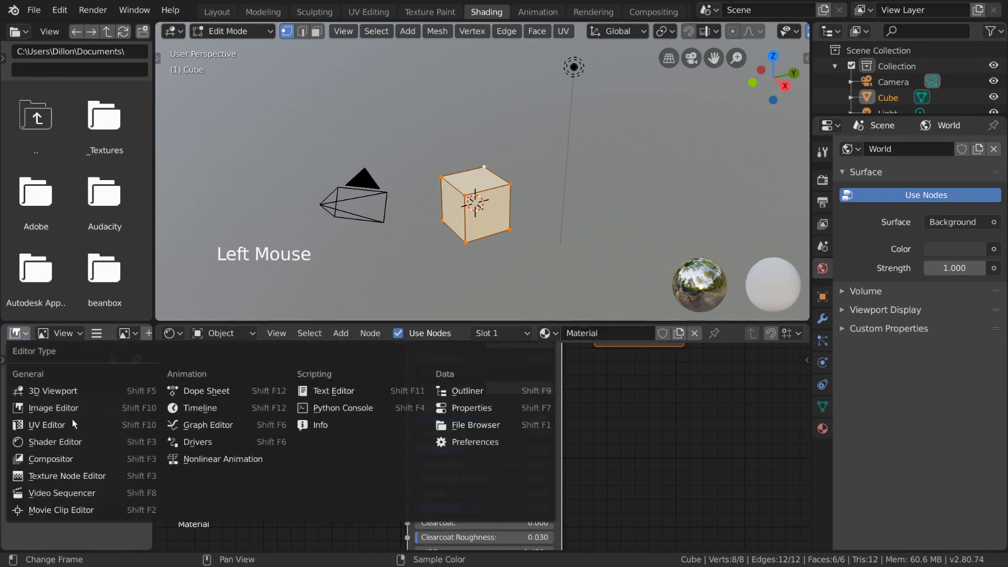
pyautogui.click(106, 424)
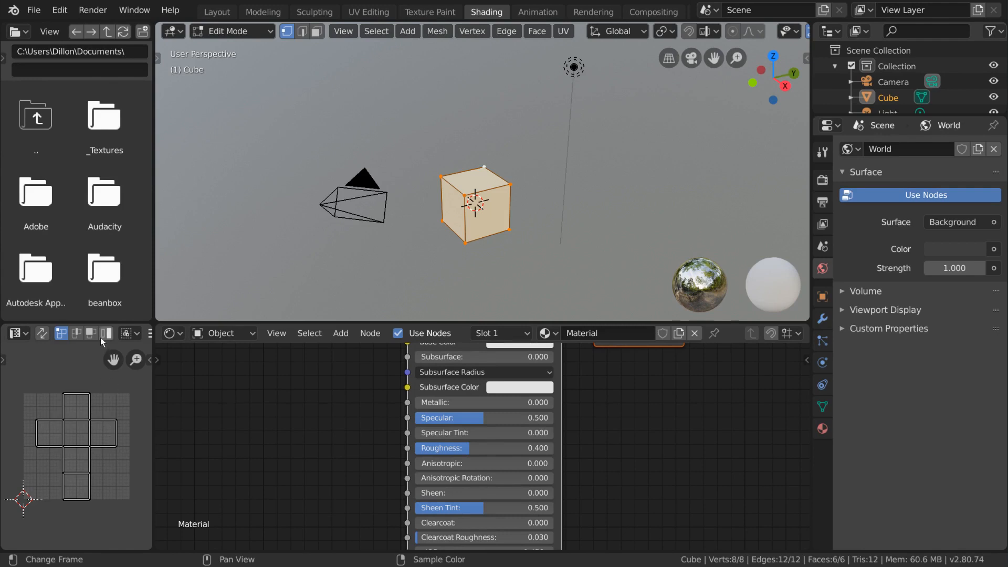
pyautogui.scroll(-15, 100, 337)
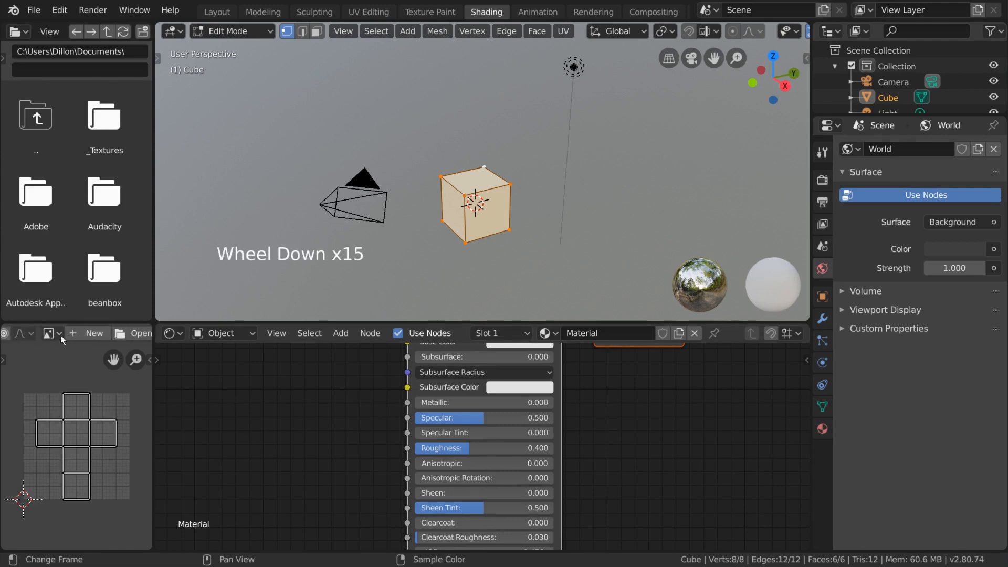
pyautogui.click(60, 333)
pyautogui.click(60, 335)
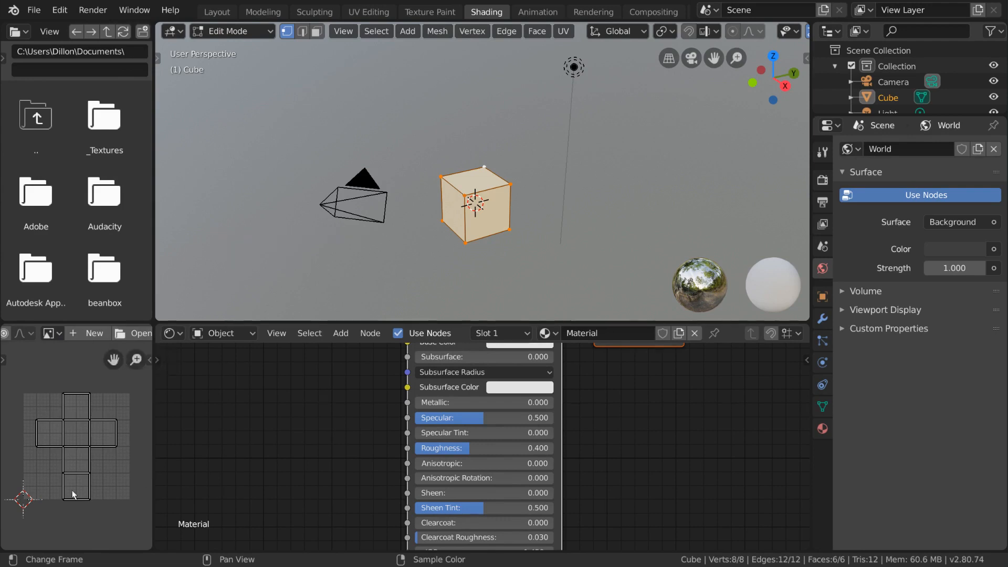
pyautogui.scroll(16, 47, 338)
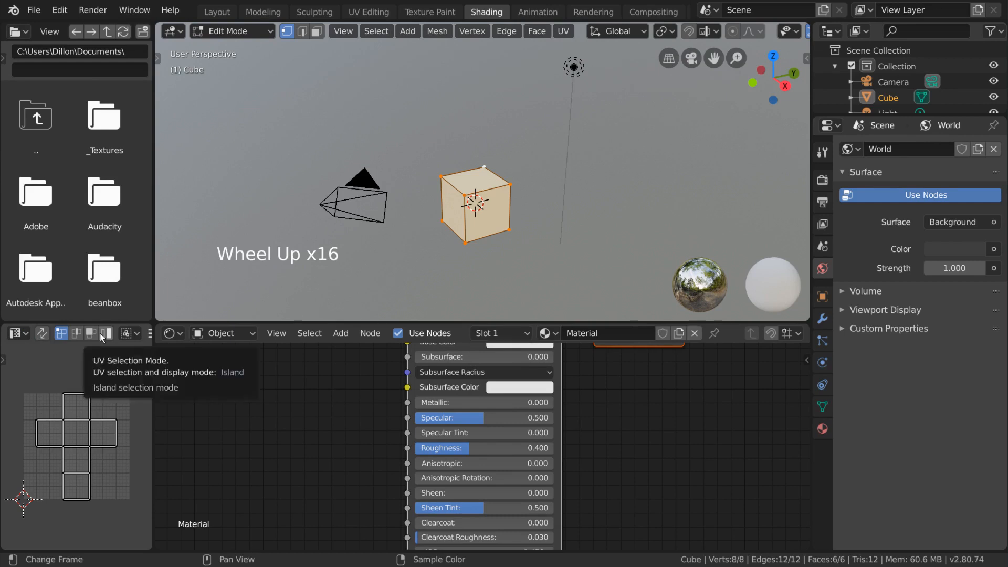
# - View the cube in the UV Editing workspace, then return to Shading and select all its UVs in Edit Mode
pyautogui.click(367, 14)
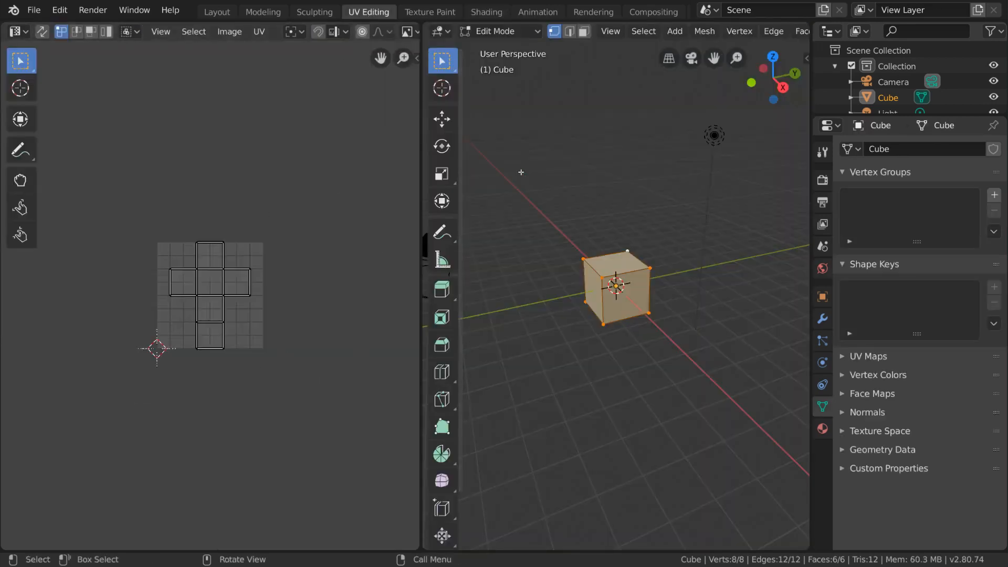
pyautogui.click(484, 12)
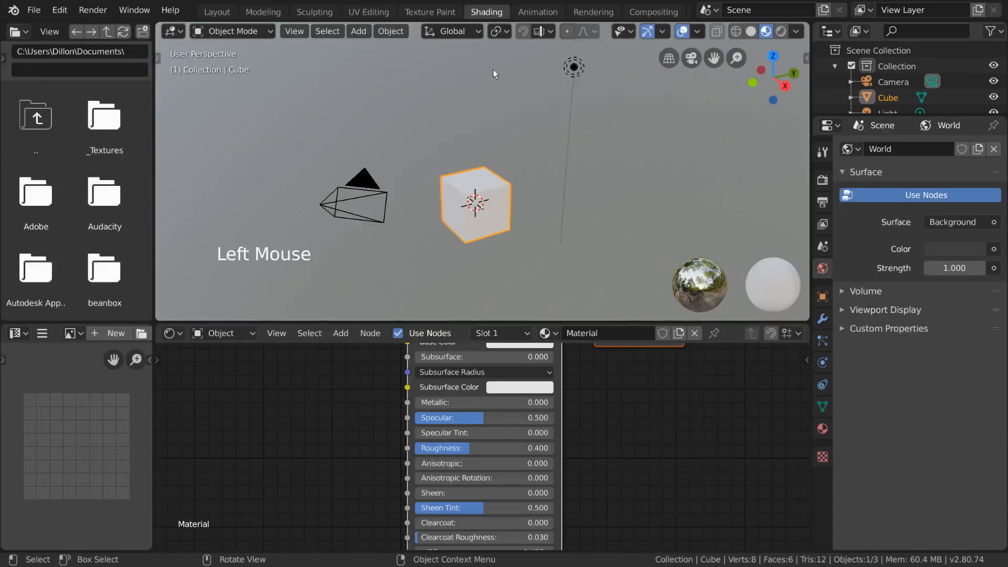
pyautogui.press('Tab')
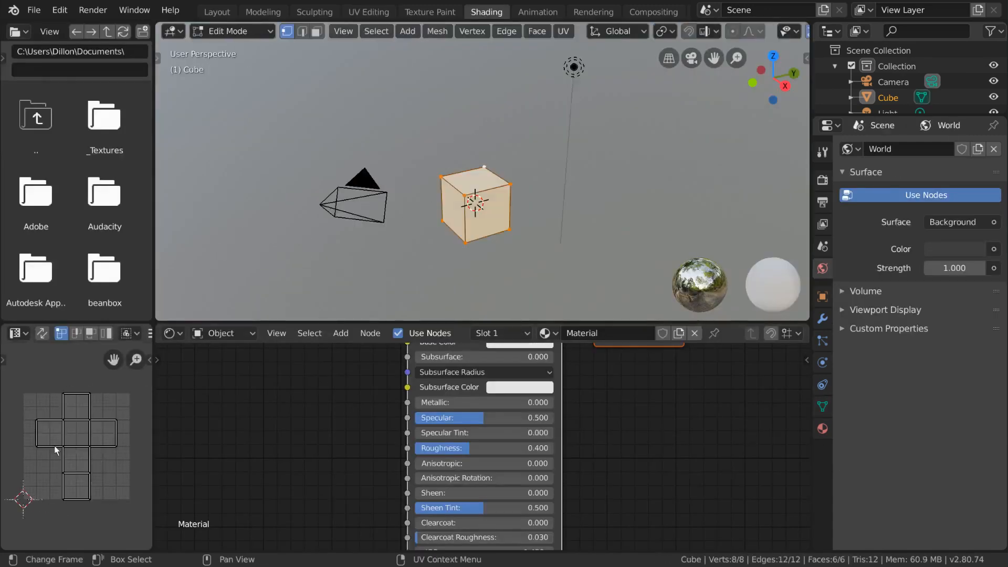
pyautogui.press('a')
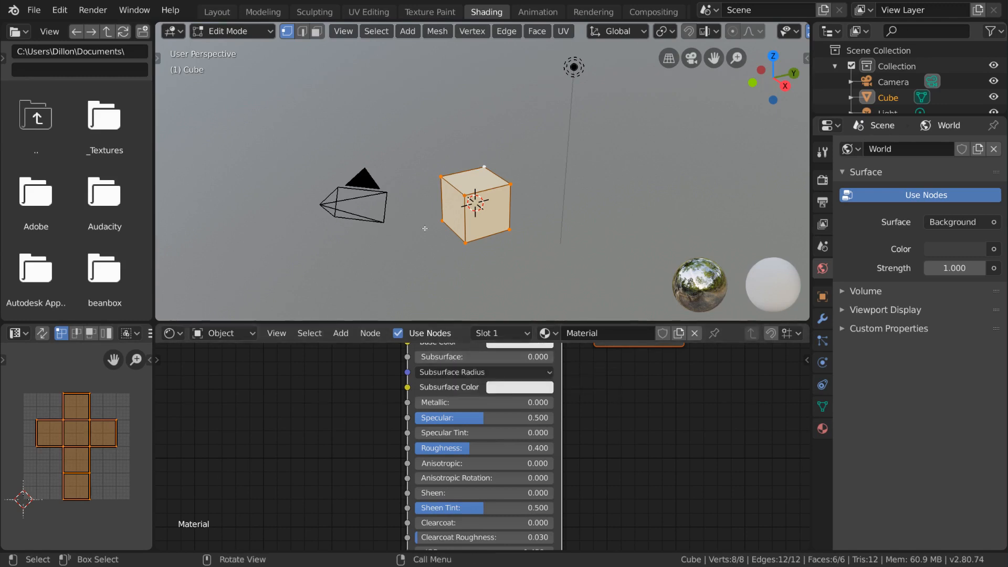
# - Add wood_planks_03-color.png from the _Textures folder to the cube's material as an image texture node
pyautogui.doubleClick(108, 120)
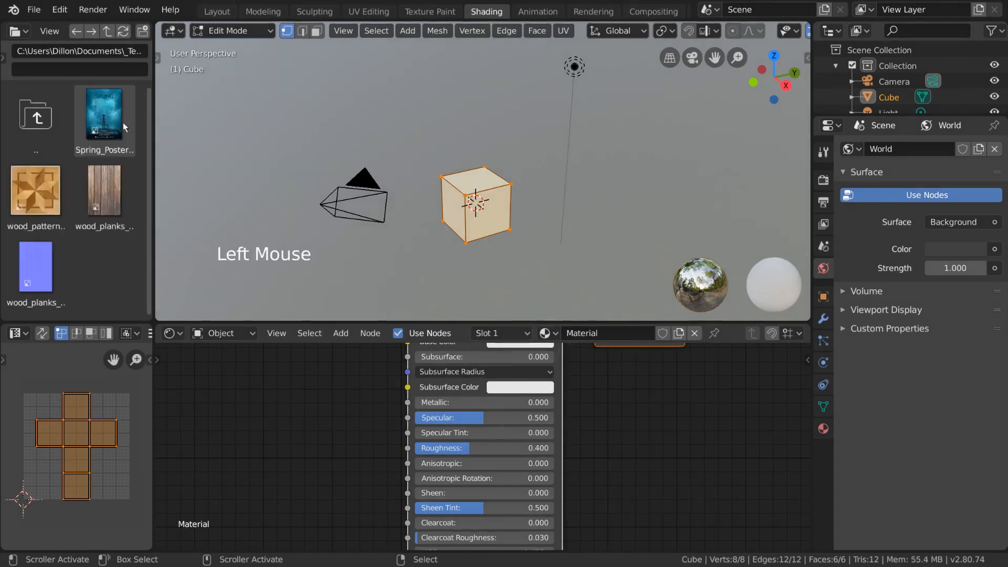
pyautogui.doubleClick(108, 189)
pyautogui.moveTo(118, 202); pyautogui.dragTo(212, 393)
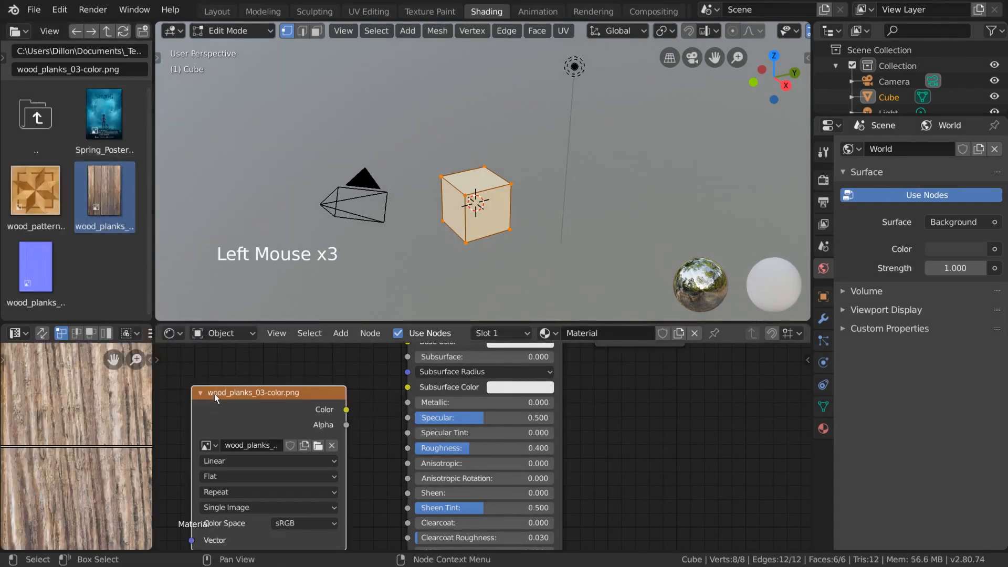
pyautogui.moveTo(178, 393); pyautogui.dragTo(217, 411, button='middle')
pyautogui.scroll(-12, 106, 412)
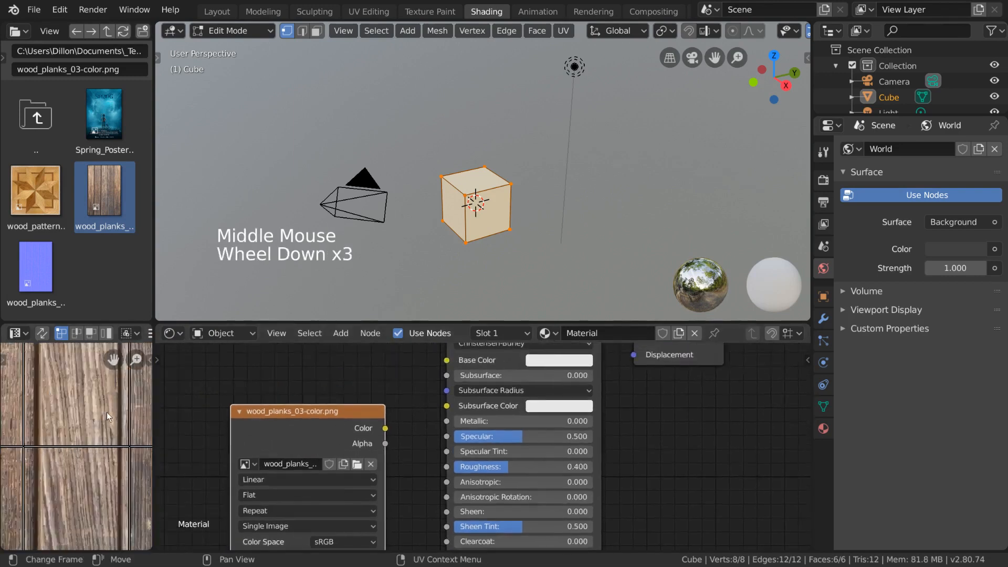
# - Connect the wood texture node's Color output to the shader's Base Color and set the viewport shading to Look Dev
pyautogui.moveTo(360, 433); pyautogui.dragTo(346, 370)
pyautogui.moveTo(405, 379); pyautogui.dragTo(411, 411, button='middle')
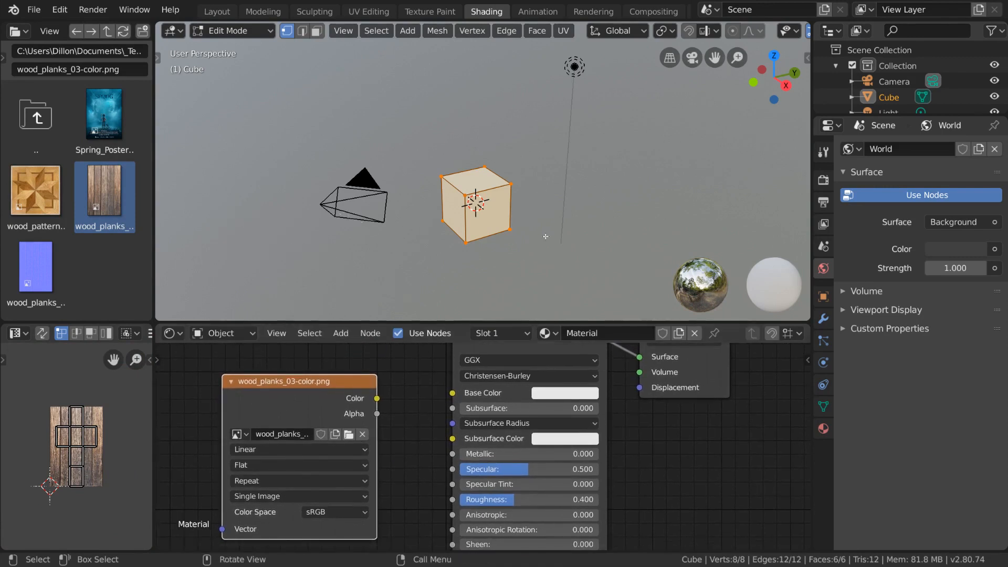
pyautogui.click(377, 399)
pyautogui.moveTo(379, 400); pyautogui.dragTo(458, 393)
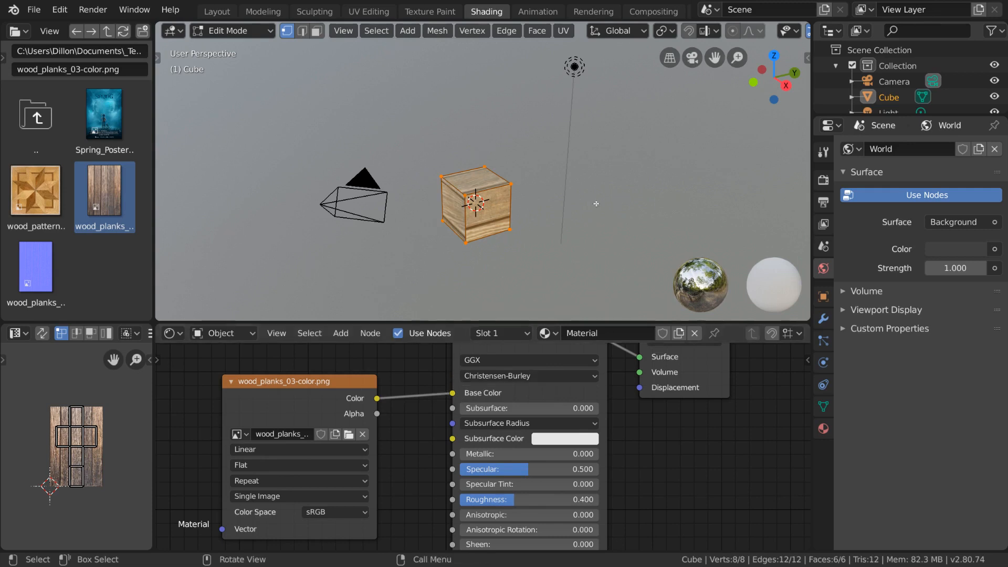
pyautogui.press('z')
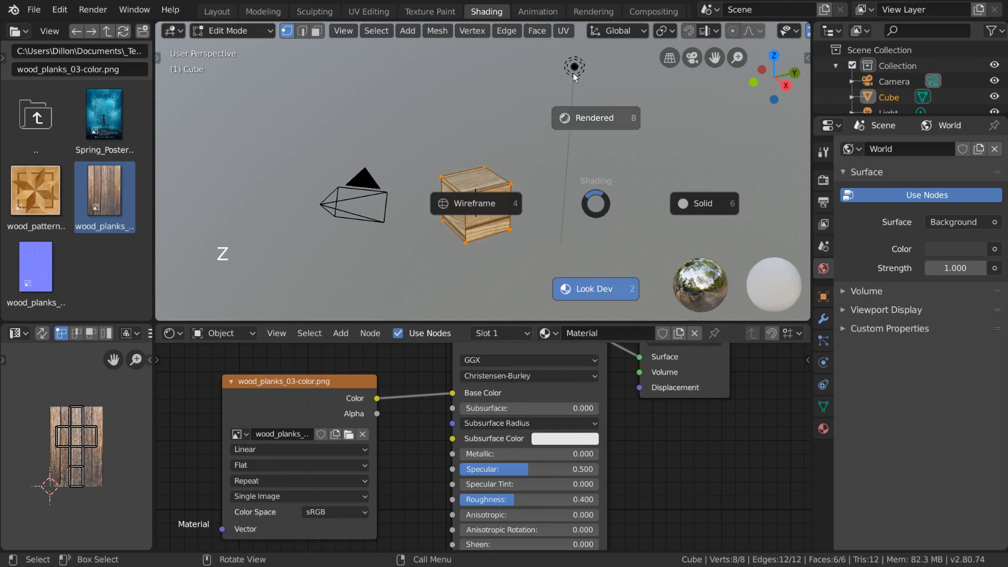
pyautogui.click(598, 303)
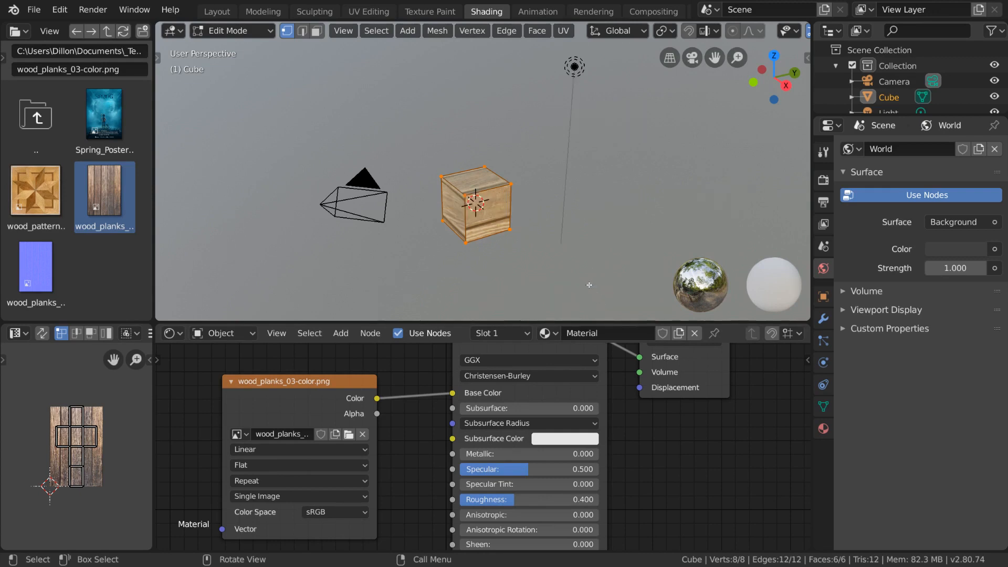
# - Select several UV vertices around the central face of the cube's unwrapped layout
pyautogui.click(84, 426)
pyautogui.keyDown('shift'); pyautogui.click(79, 435); pyautogui.keyUp('shift')
pyautogui.keyDown('shift'); pyautogui.click(82, 450); pyautogui.keyUp('shift')
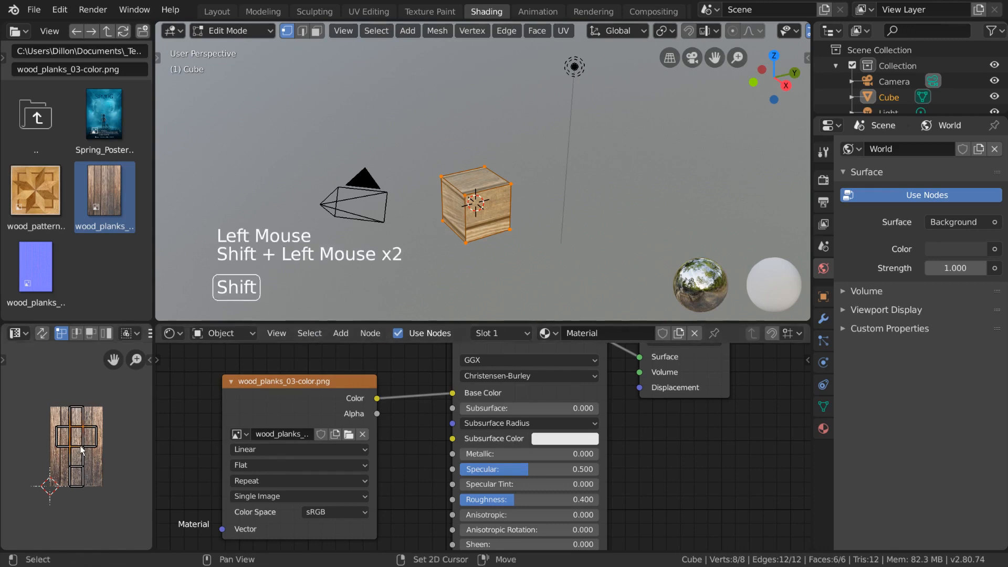
pyautogui.keyDown('shift'); pyautogui.click(81, 445); pyautogui.keyUp('shift')
# - Set the UV selection mode to faces and select the central face of the UV layout
pyautogui.click(76, 333)
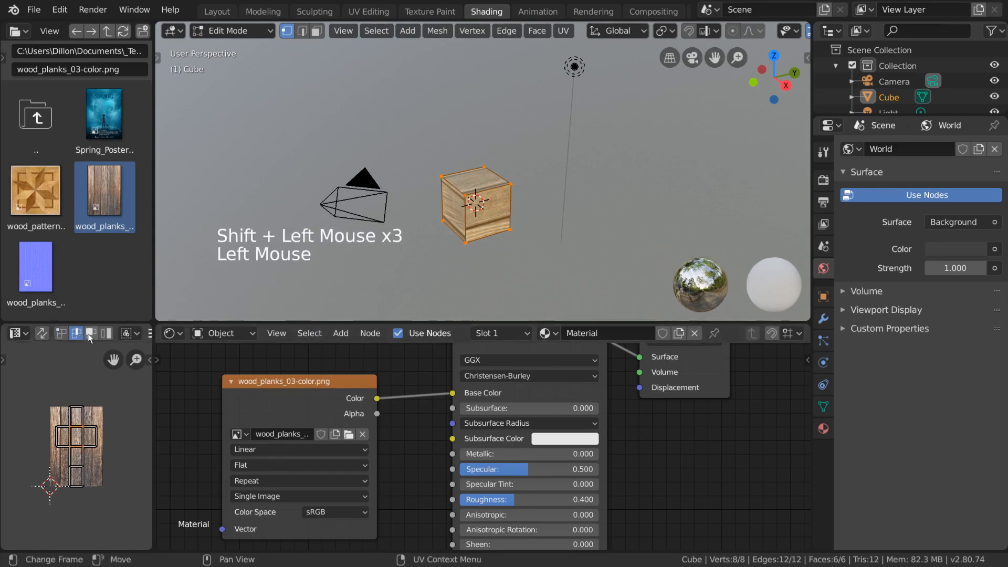
pyautogui.click(89, 338)
pyautogui.click(76, 437)
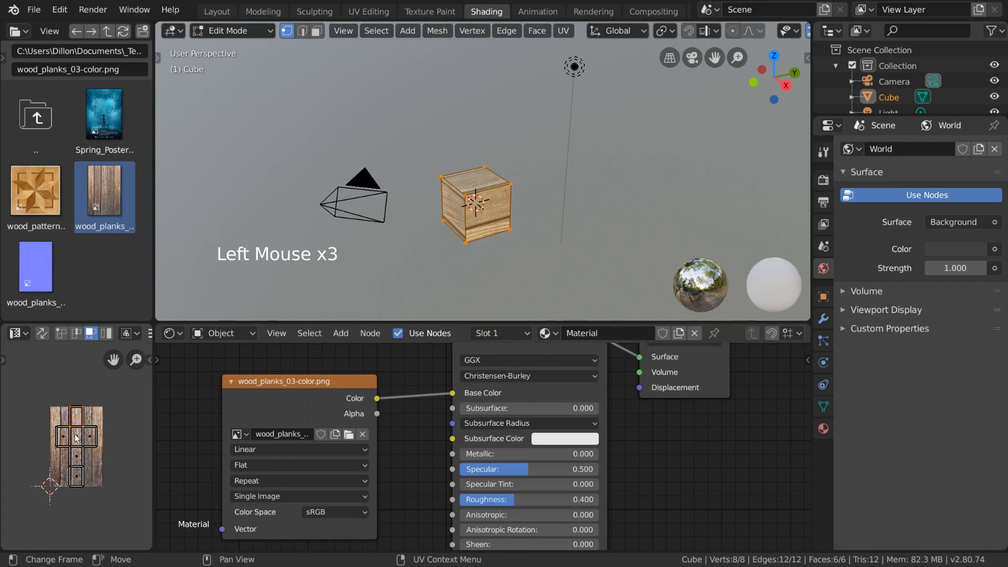
pyautogui.click(76, 439)
pyautogui.click(77, 440)
pyautogui.click(77, 442)
# - Try moving, scaling and rotating the central UV face over the wood texture
pyautogui.press('g')
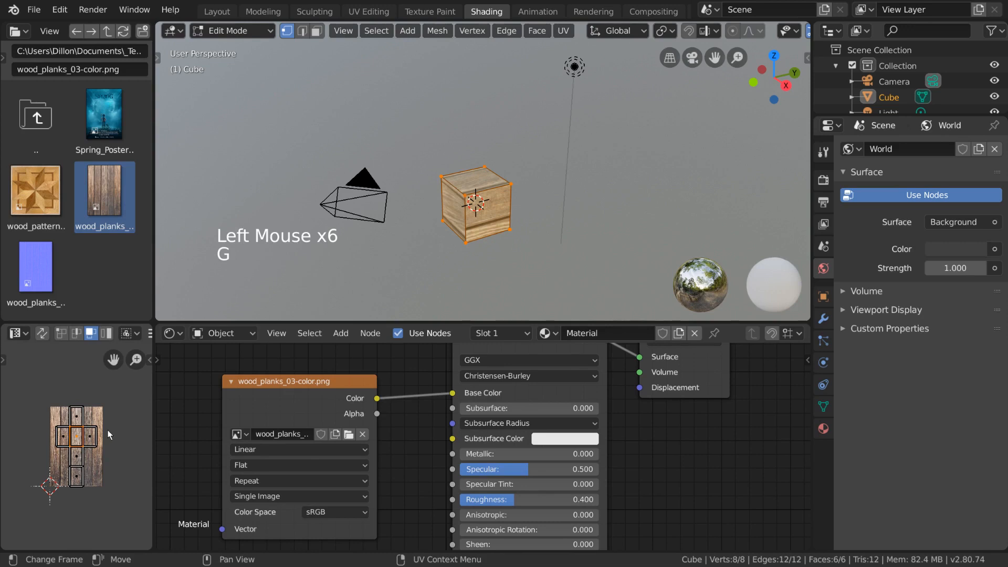
pyautogui.press('s')
pyautogui.rightClick(117, 425)
pyautogui.press('r')
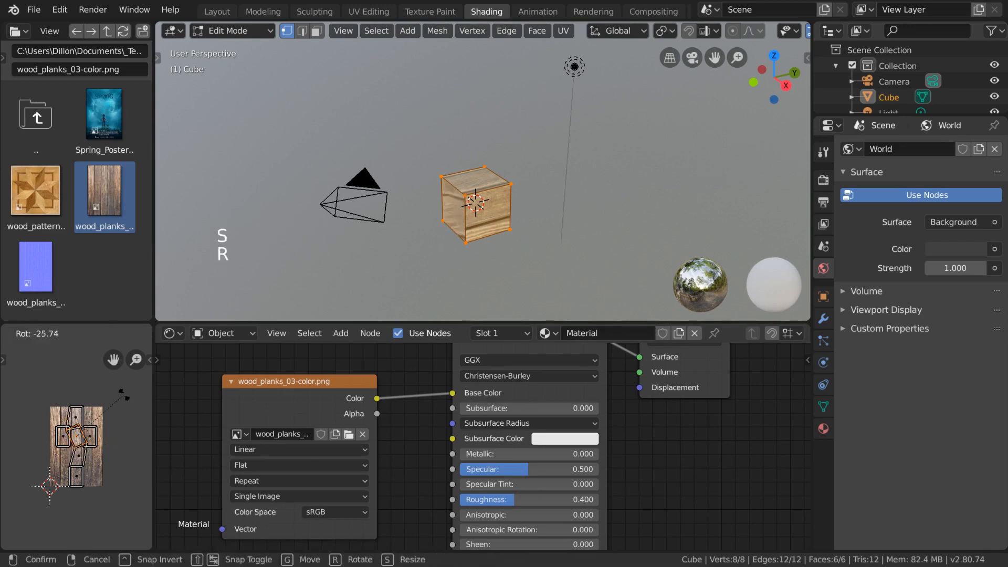
pyautogui.rightClick(125, 395)
# - Show the UV Editor's tools and activate the Transform tool on the central UV face
pyautogui.scroll(3, 118, 435)
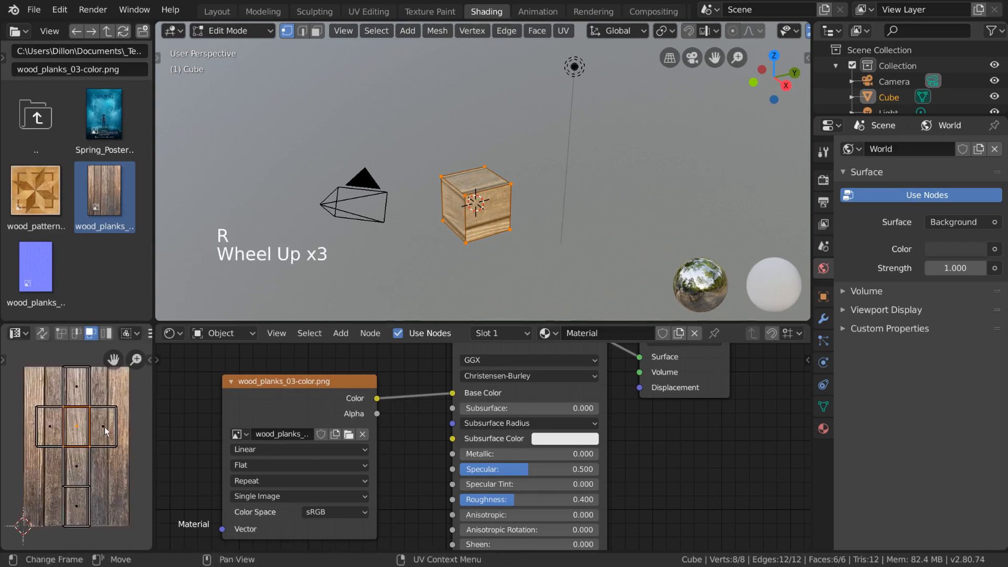
pyautogui.scroll(-1, 105, 427)
pyautogui.click(5, 359)
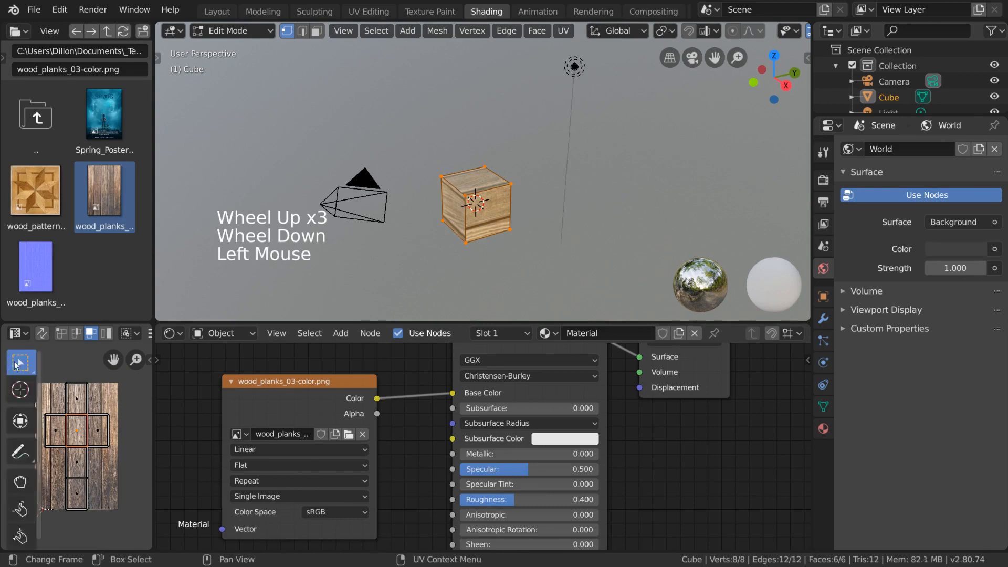
pyautogui.click(20, 420)
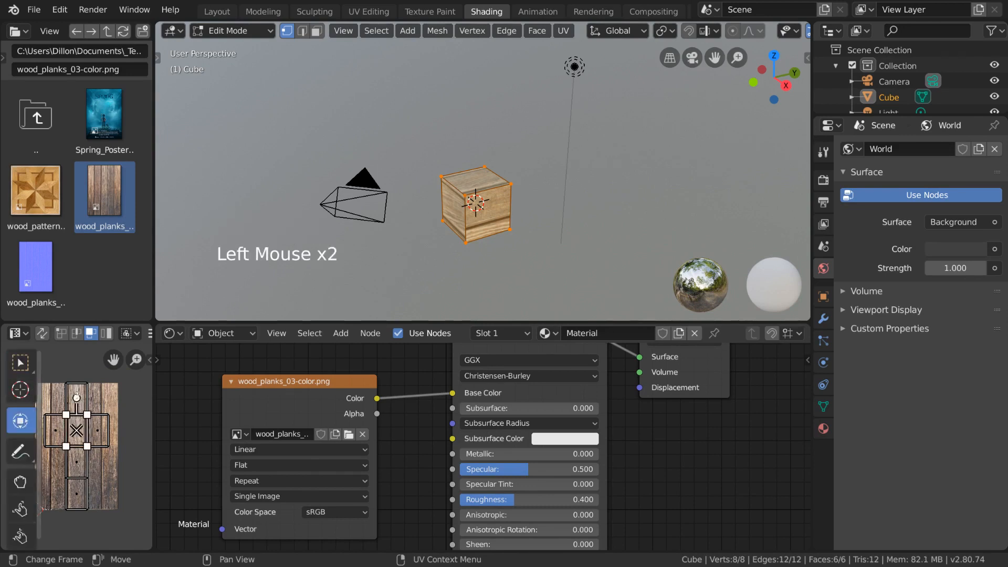
# - Try rotating the central UV face and moving a lower one with the transform gizmo, then undo the changes
pyautogui.moveTo(76, 398); pyautogui.dragTo(87, 422)
pyautogui.rightClick(96, 412)
pyautogui.rightClick(104, 413)
pyautogui.rightClick(115, 403)
pyautogui.rightClick(87, 422)
pyautogui.click(79, 473)
pyautogui.moveTo(77, 459); pyautogui.dragTo(96, 456)
pyautogui.hotkey('ctrl', 'z')
pyautogui.hotkey('ctrl', 'z')
# - Try scaling the whole UV layout over the wood texture, then return to the selection tool
pyautogui.press('a')
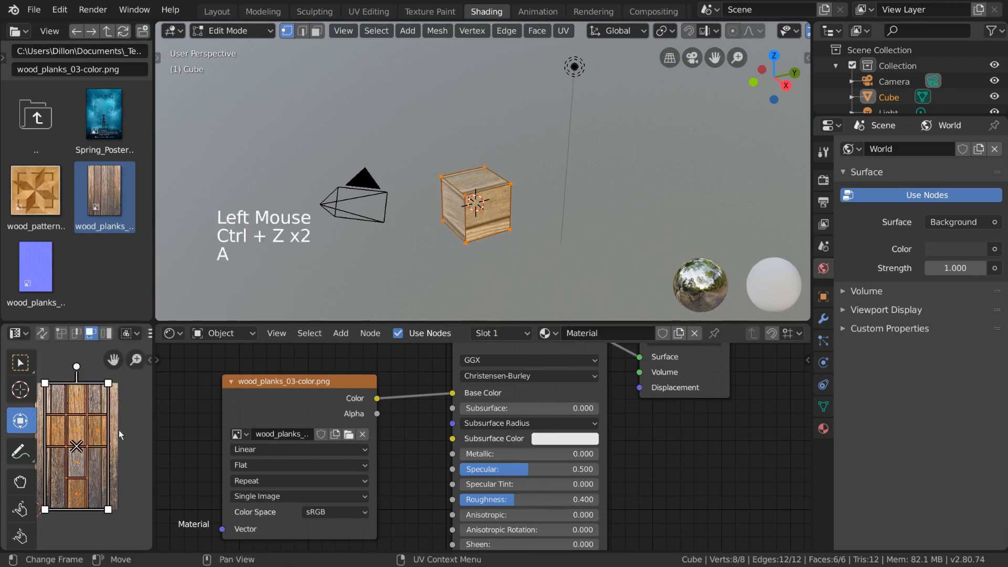
pyautogui.press('s')
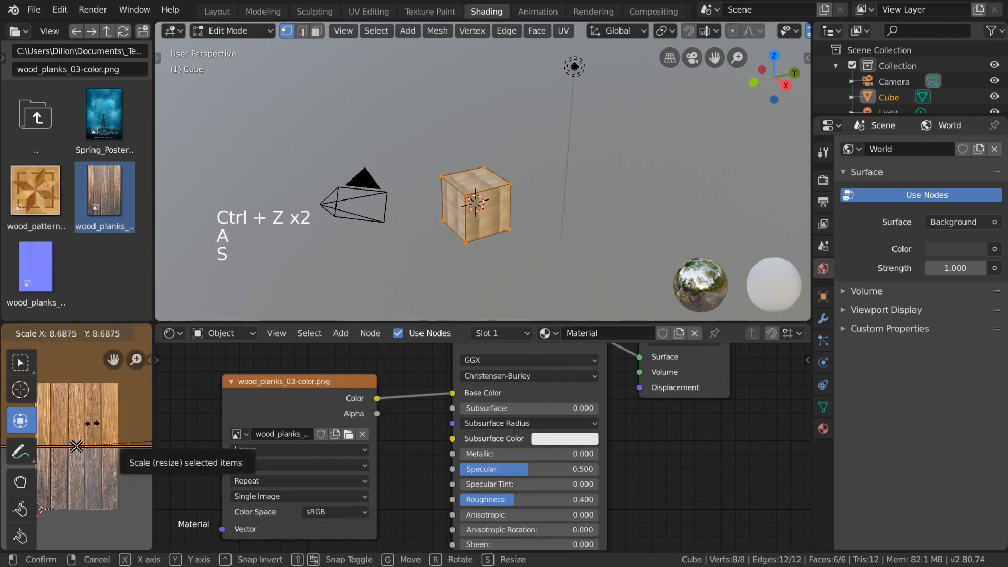
pyautogui.click(110, 400)
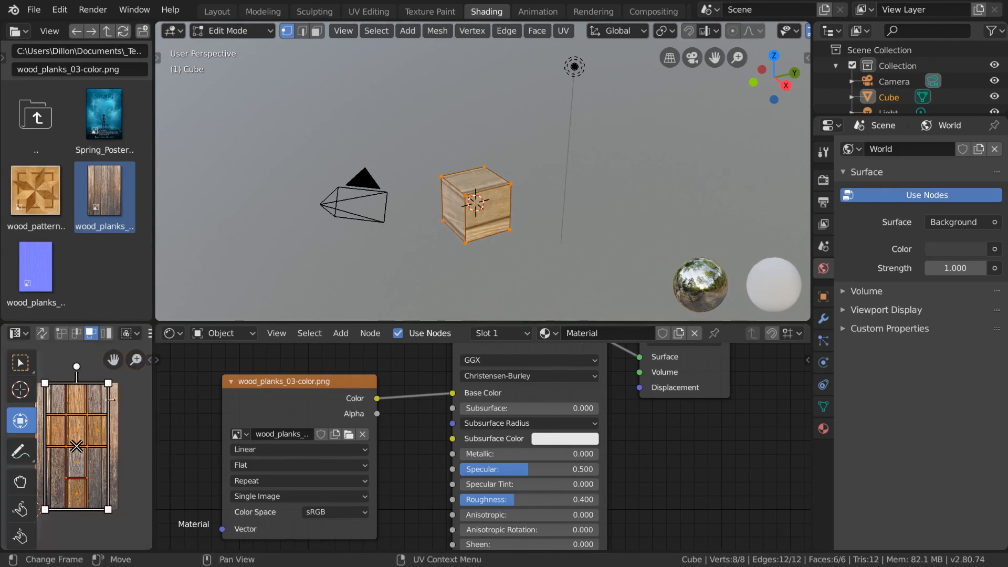
pyautogui.click(20, 362)
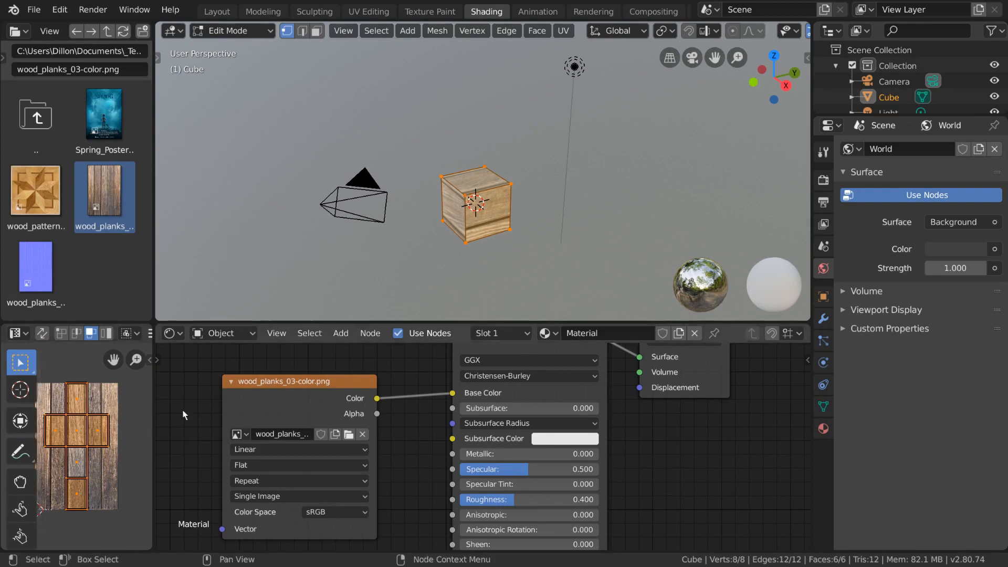
# - Select the corner vertices of the cube's front-right and top faces so only those two faces show in the UV layout
pyautogui.click(467, 196)
pyautogui.keyDown('shift'); pyautogui.click(466, 243); pyautogui.keyUp('shift')
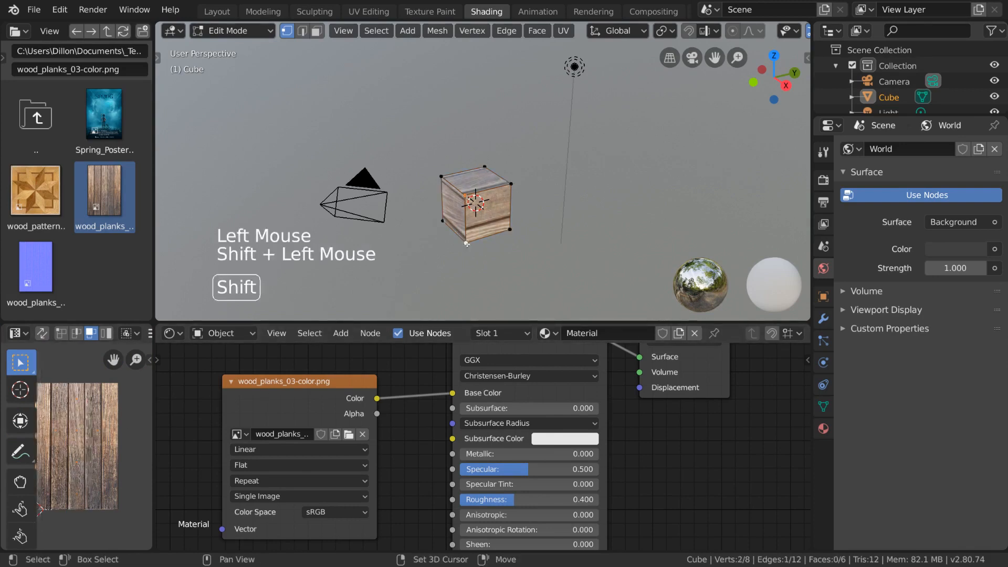
pyautogui.keyDown('shift'); pyautogui.click(511, 231); pyautogui.keyUp('shift')
pyautogui.keyDown('shift'); pyautogui.click(512, 185); pyautogui.keyUp('shift')
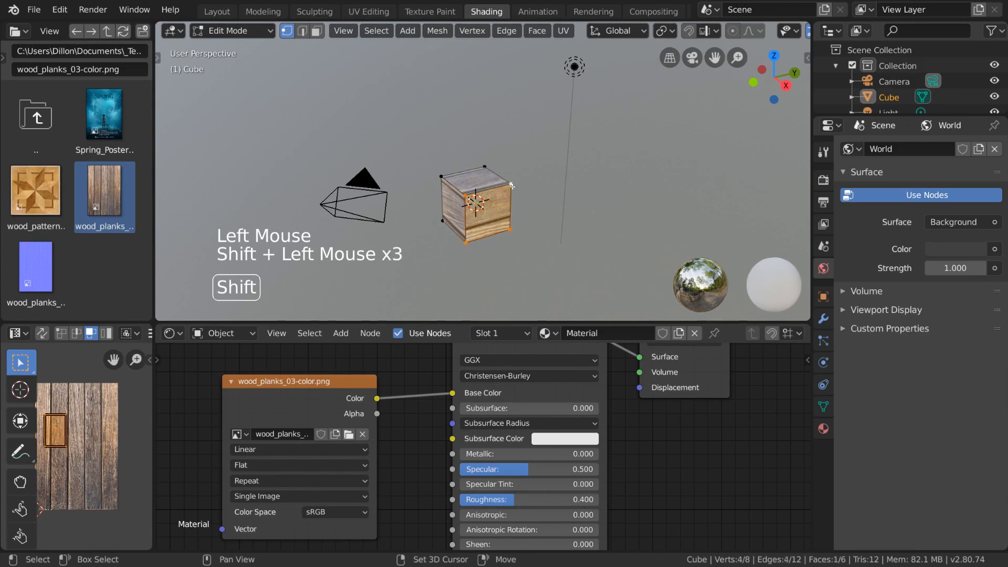
pyautogui.keyDown('shift'); pyautogui.click(444, 175); pyautogui.keyUp('shift')
pyautogui.keyDown('shift'); pyautogui.click(440, 175); pyautogui.keyUp('shift')
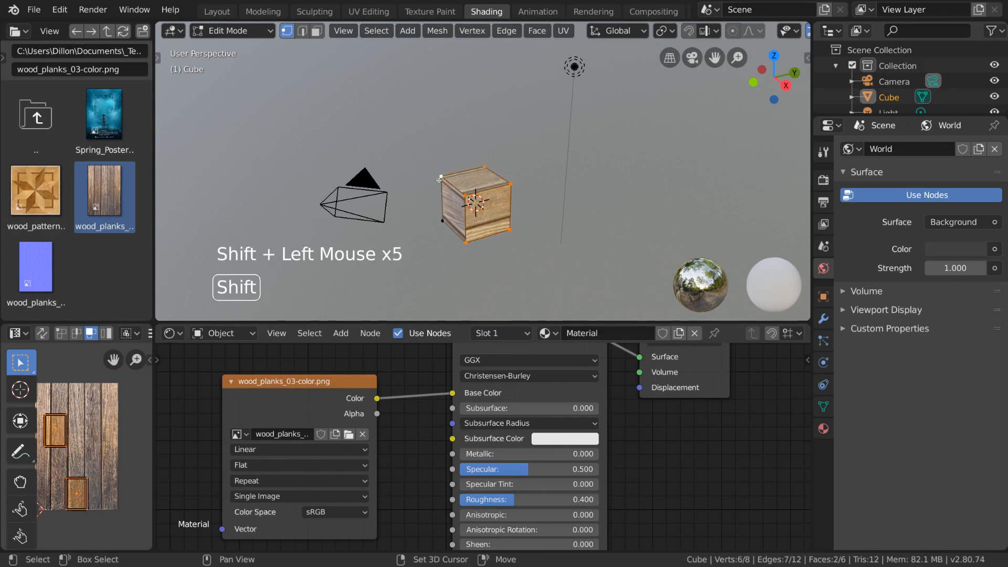
pyautogui.moveTo(84, 446); pyautogui.dragTo(99, 446, button='middle')
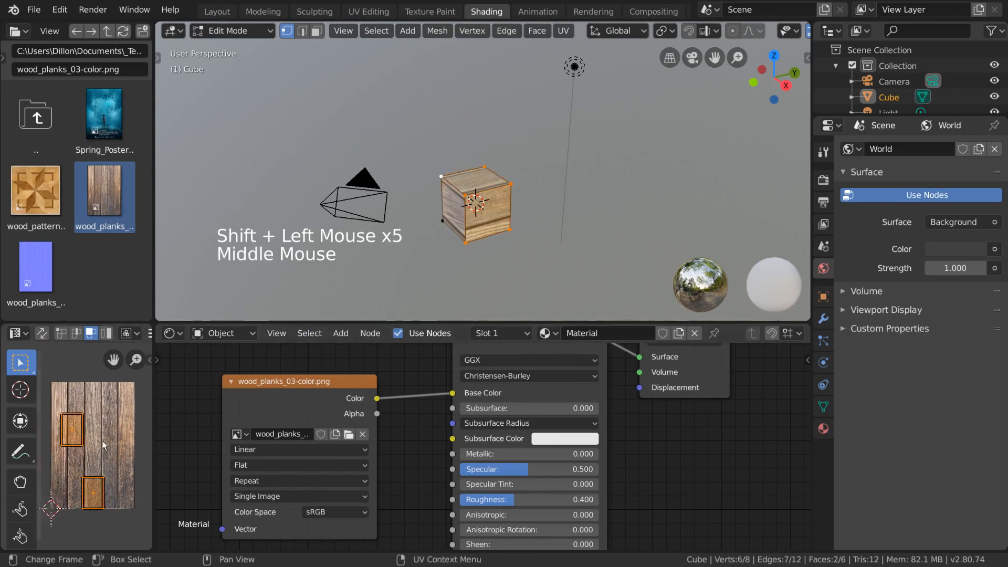
# - Select only the cube's front-left side in face select mode and enable UV Sync Selection in the UV Editor
pyautogui.click(316, 31)
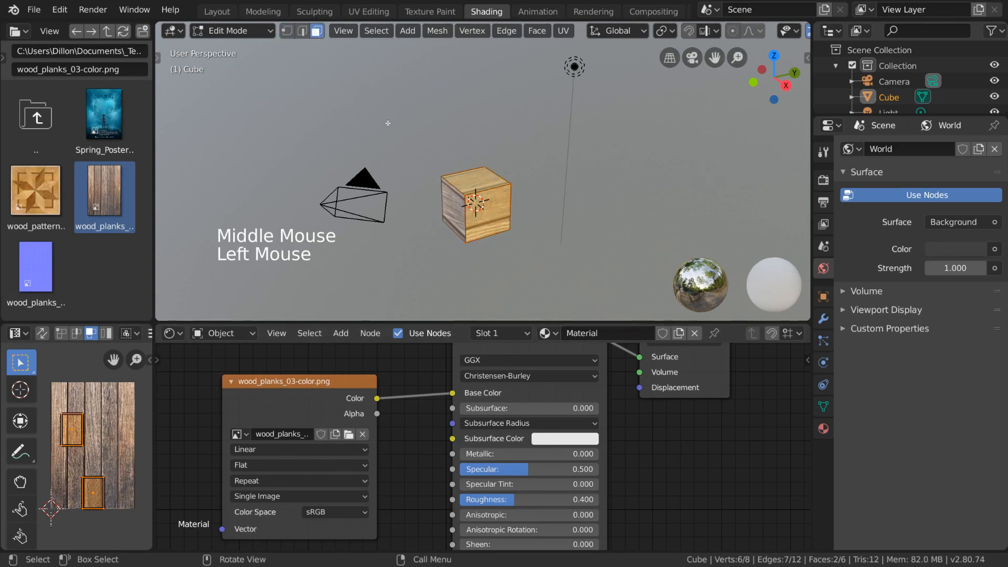
pyautogui.click(460, 212)
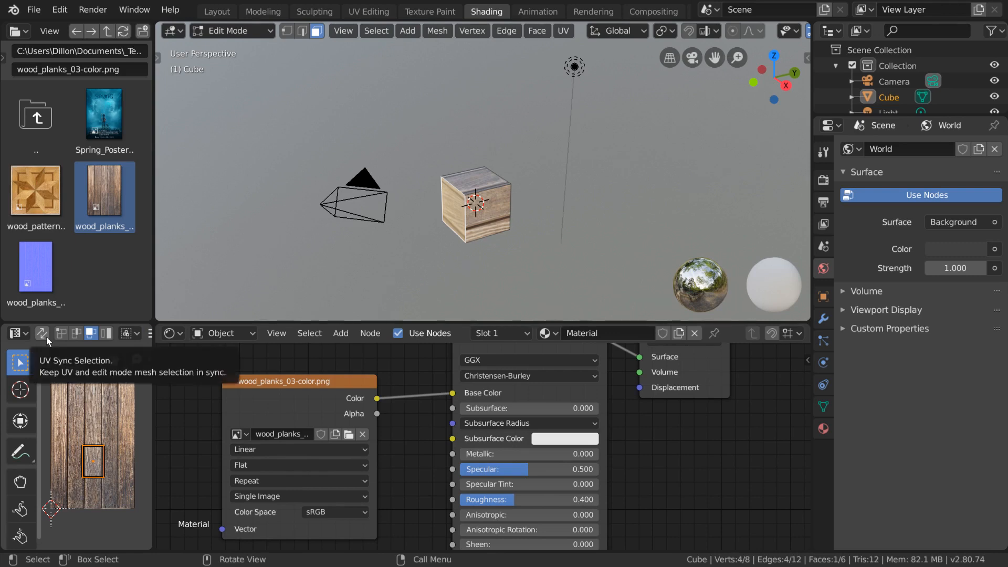
pyautogui.scroll(-4, 46, 336)
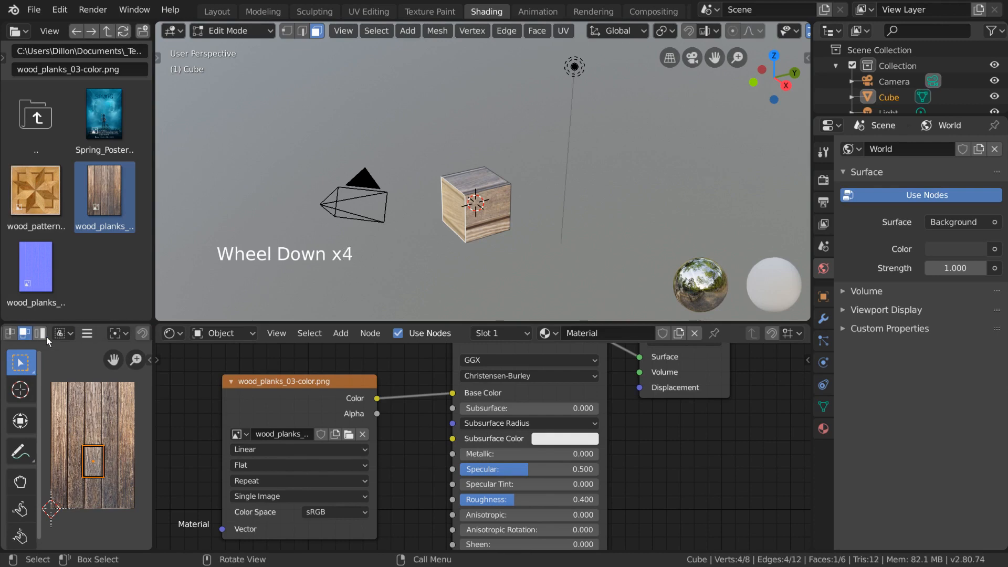
pyautogui.scroll(4, 47, 336)
pyautogui.scroll(-6, 46, 336)
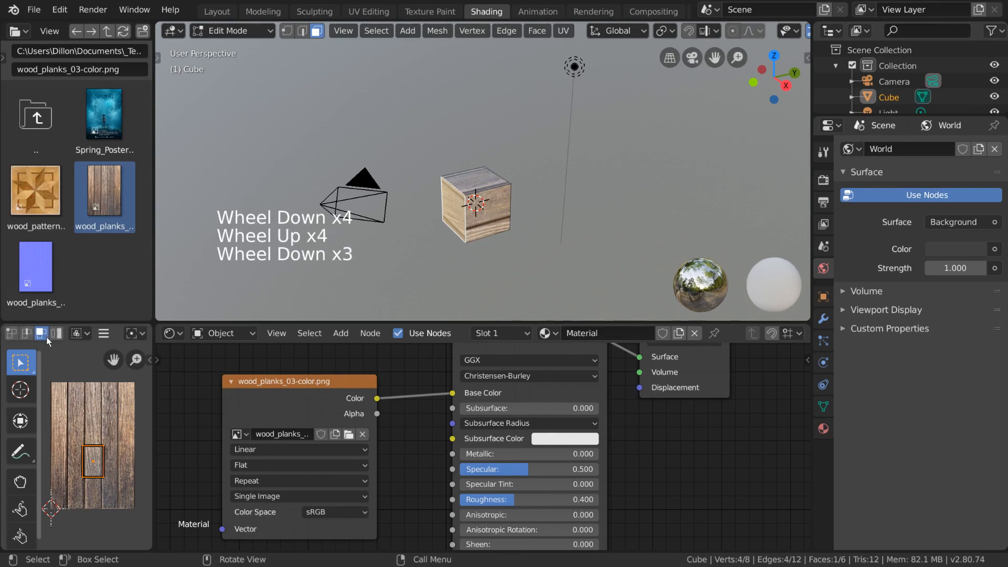
pyautogui.scroll(6, 46, 336)
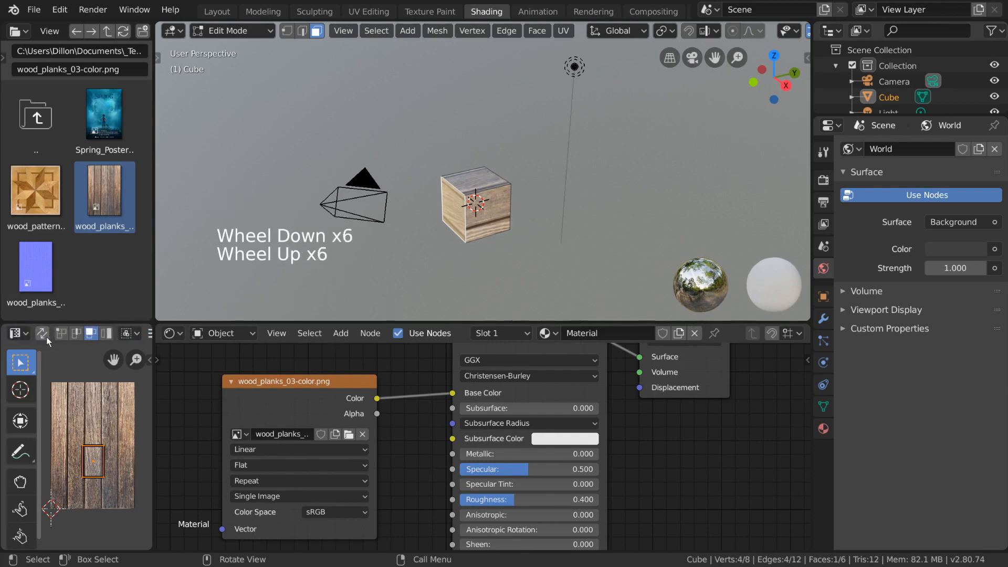
pyautogui.click(47, 336)
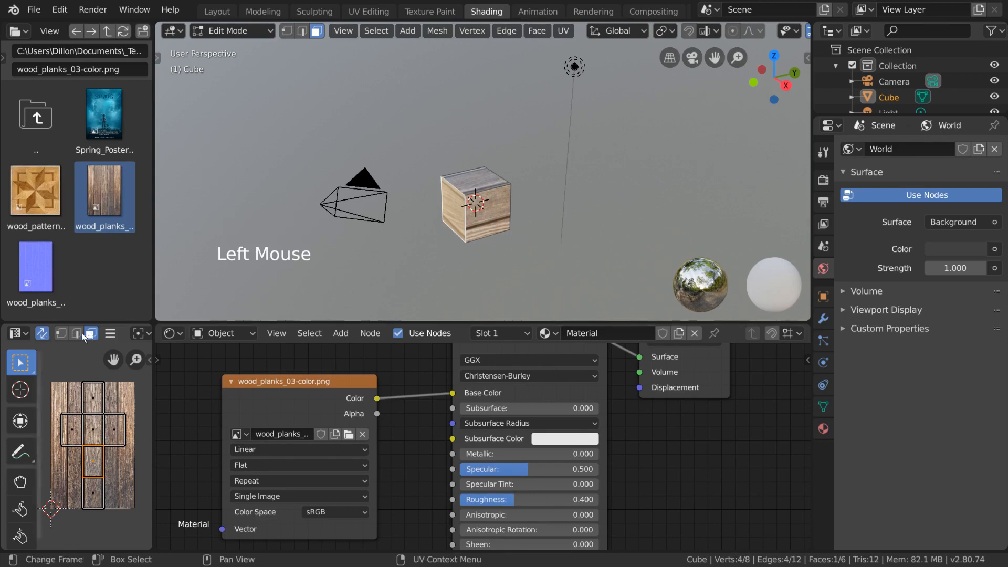
# - Select faces one by one down the central column of the UV layout, ending on the second-lowest, then disable UV Sync Selection
pyautogui.click(96, 402)
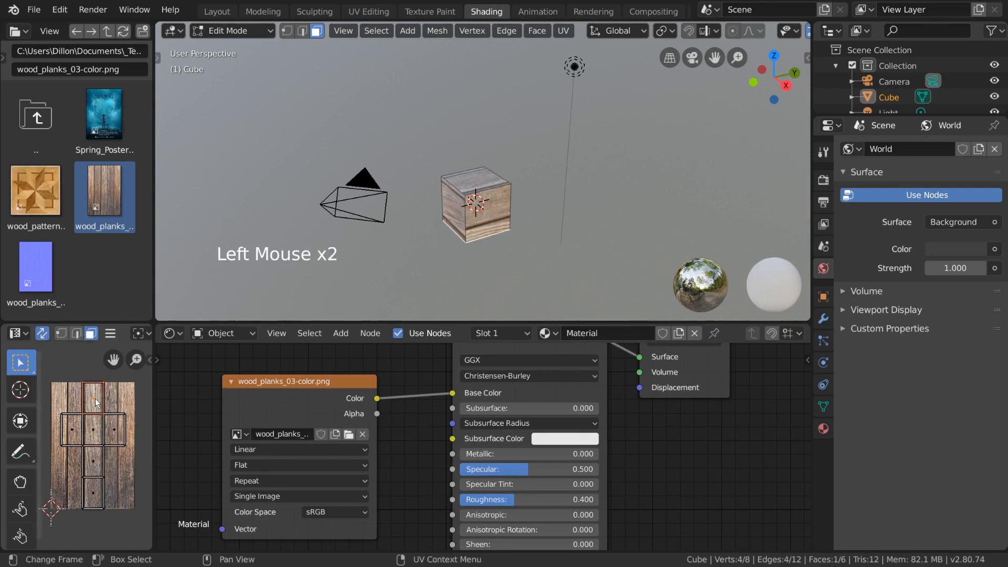
pyautogui.click(97, 427)
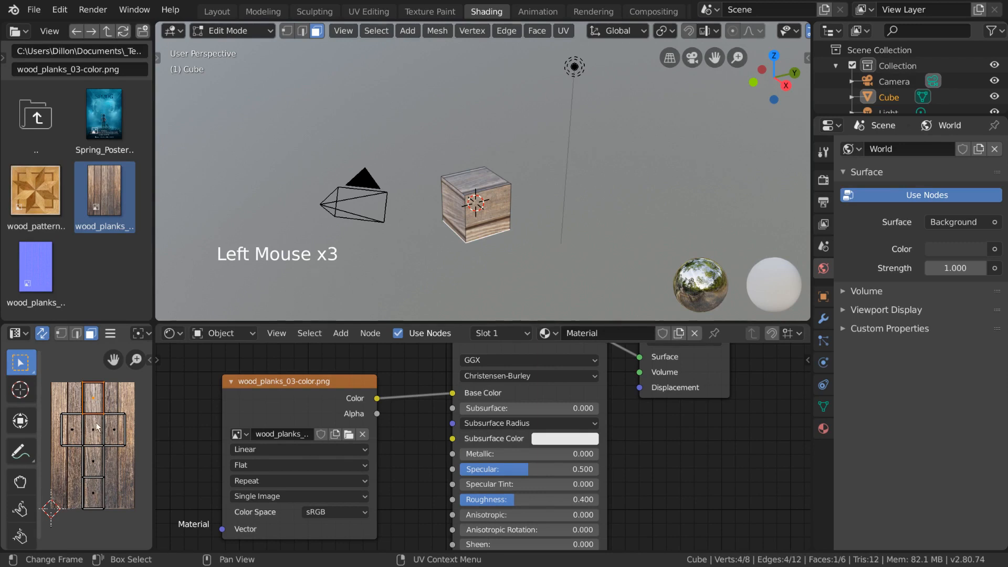
pyautogui.click(94, 462)
pyautogui.click(93, 493)
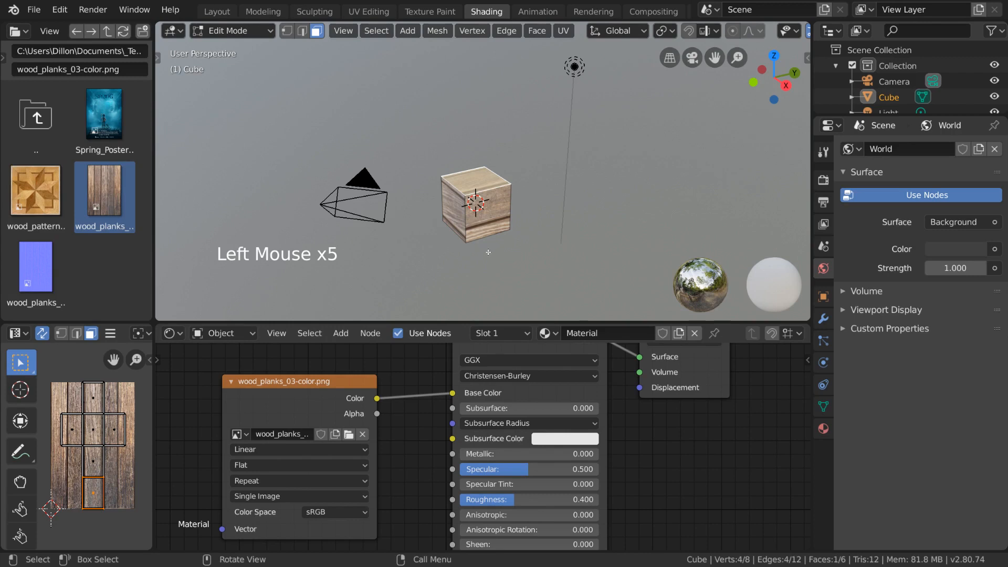
pyautogui.click(96, 461)
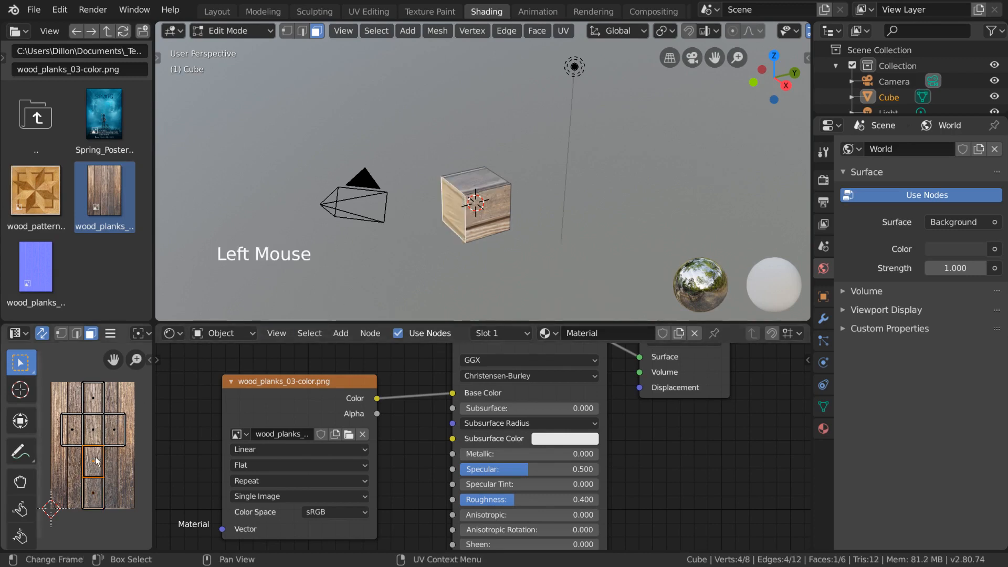
pyautogui.click(41, 333)
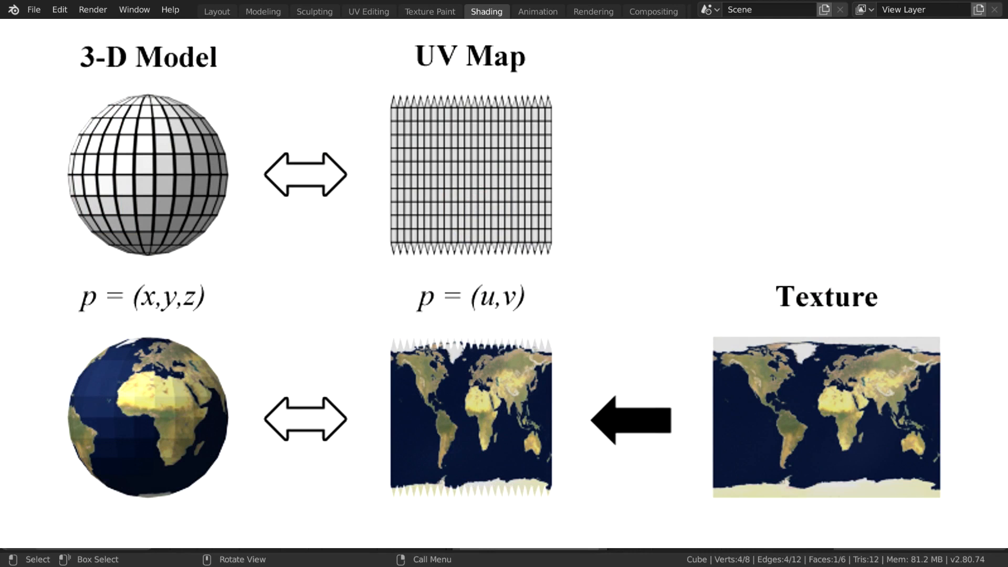
# - Select the whole cube and map its UVs with Project From View from an almost straight-on view along the X axis
pyautogui.press('a')
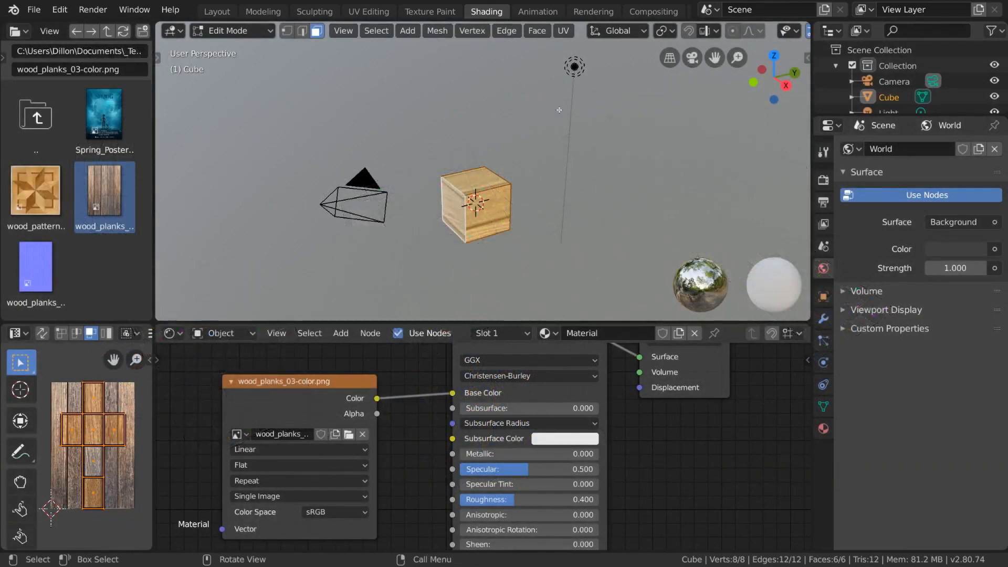
pyautogui.click(568, 30)
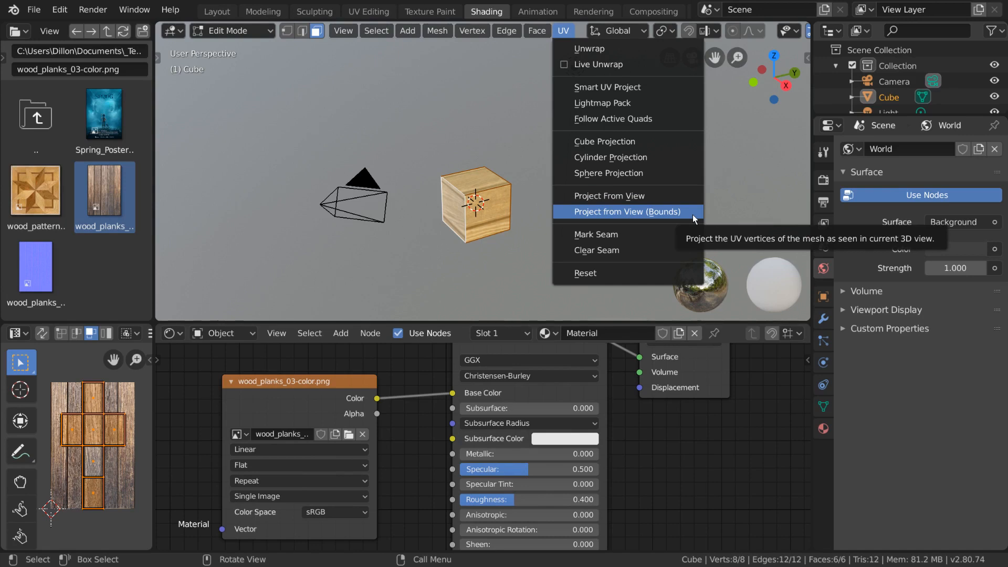
pyautogui.moveTo(537, 213); pyautogui.dragTo(480, 199, button='middle')
pyautogui.click(565, 31)
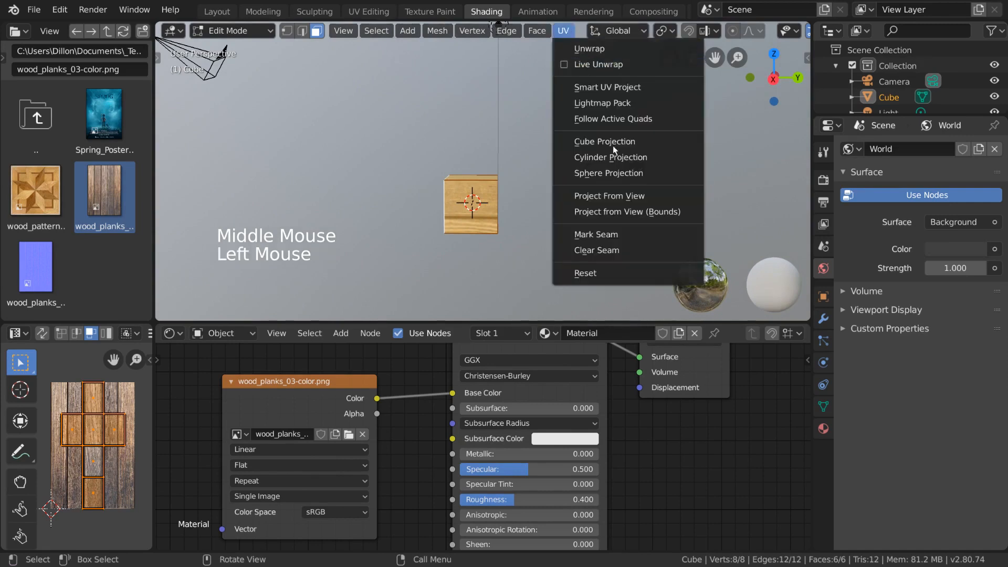
pyautogui.click(635, 196)
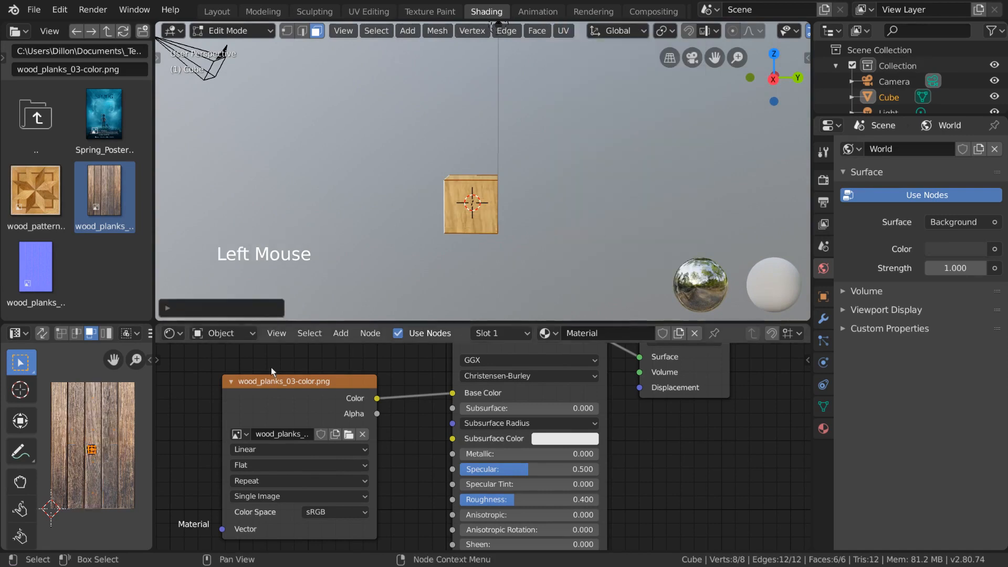
# - Examine the texture on the cube up close and inspect the projected UV layout over the wood image
pyautogui.scroll(4, 563, 199)
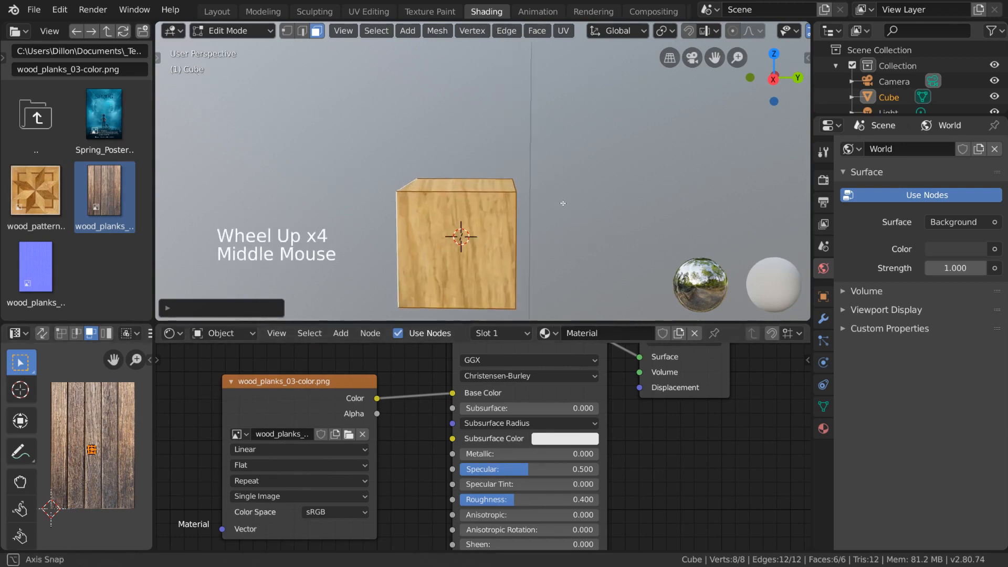
pyautogui.moveTo(562, 199); pyautogui.dragTo(545, 164, button='middle')
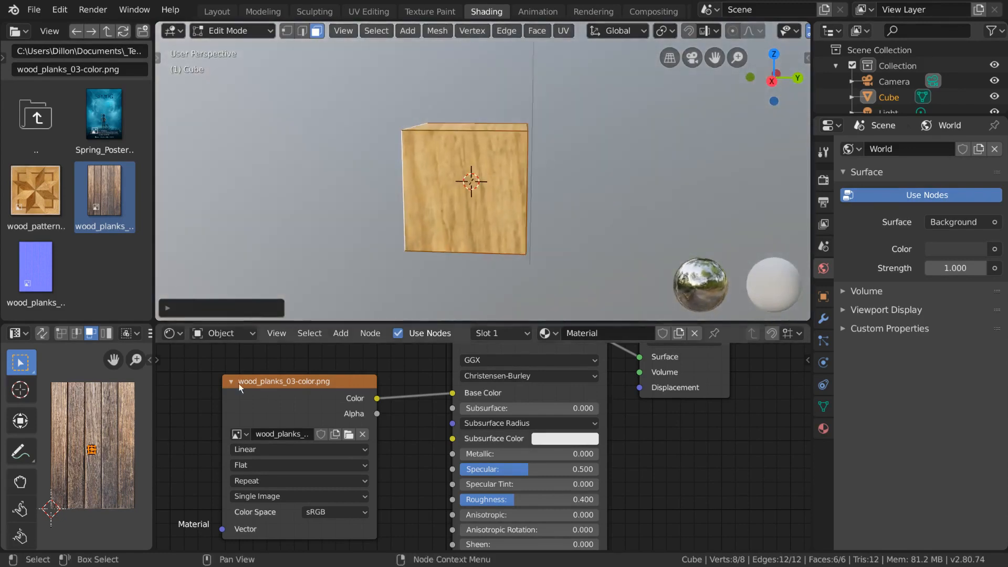
pyautogui.scroll(7, 104, 433)
pyautogui.moveTo(104, 434); pyautogui.dragTo(131, 421, button='middle')
pyautogui.scroll(-1, 103, 403)
pyautogui.scroll(3, 121, 421)
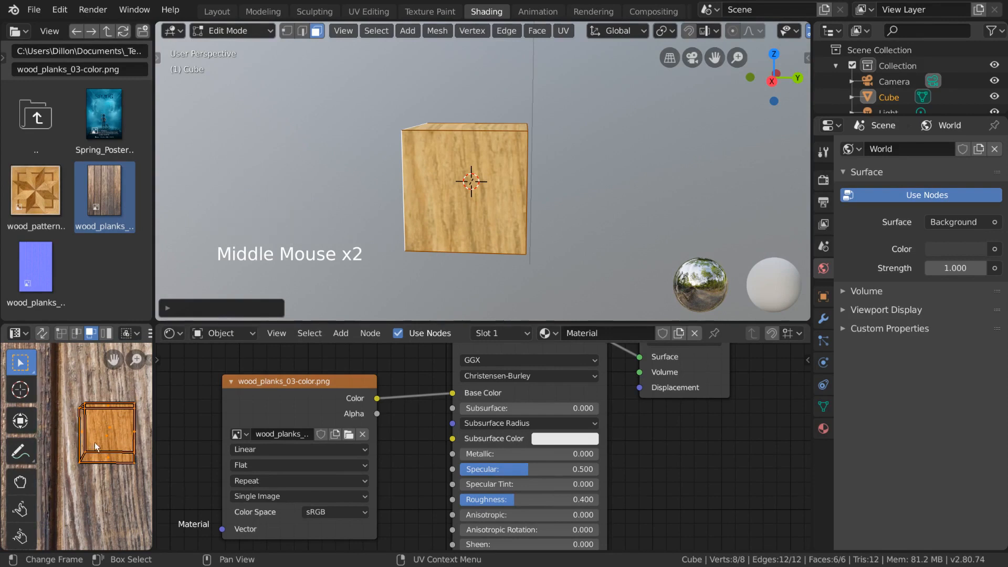
pyautogui.scroll(-9, 94, 442)
pyautogui.moveTo(105, 426); pyautogui.dragTo(119, 431, button='middle')
# - Try to unwrap the whole cube with the Unwrap operation without any seams, then reselect all of its faces
pyautogui.click(568, 31)
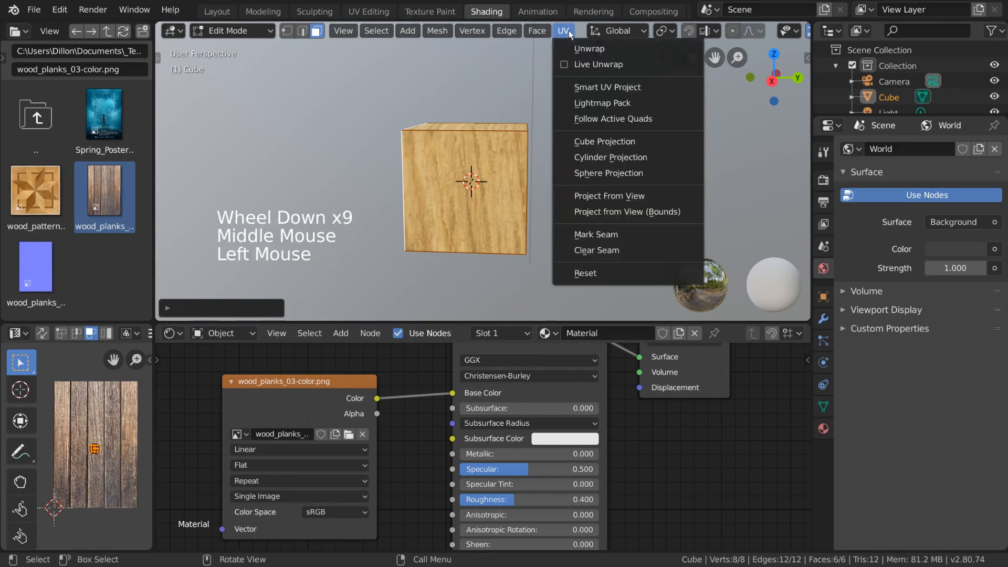
pyautogui.click(578, 48)
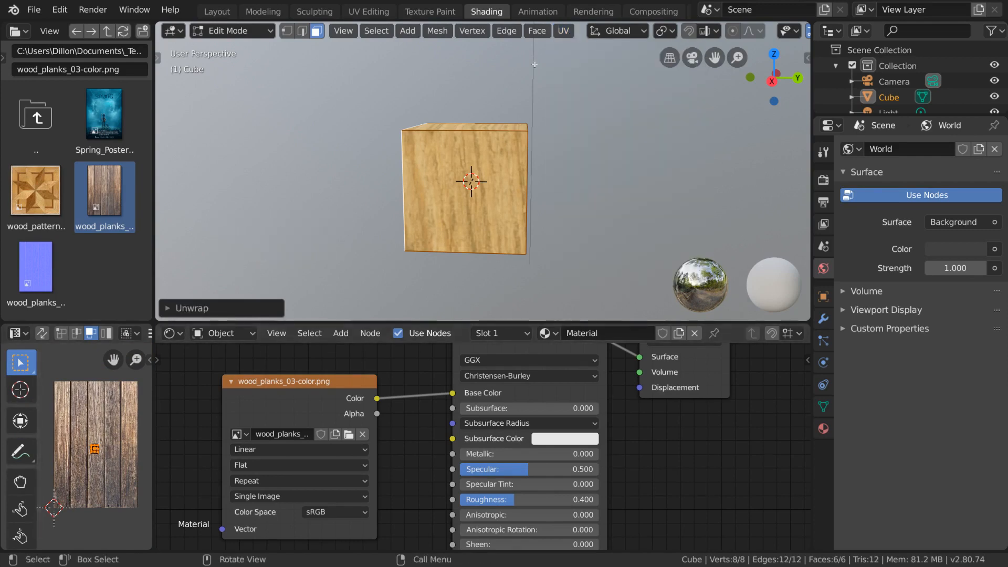
pyautogui.click(561, 40)
pyautogui.click(568, 30)
pyautogui.click(582, 49)
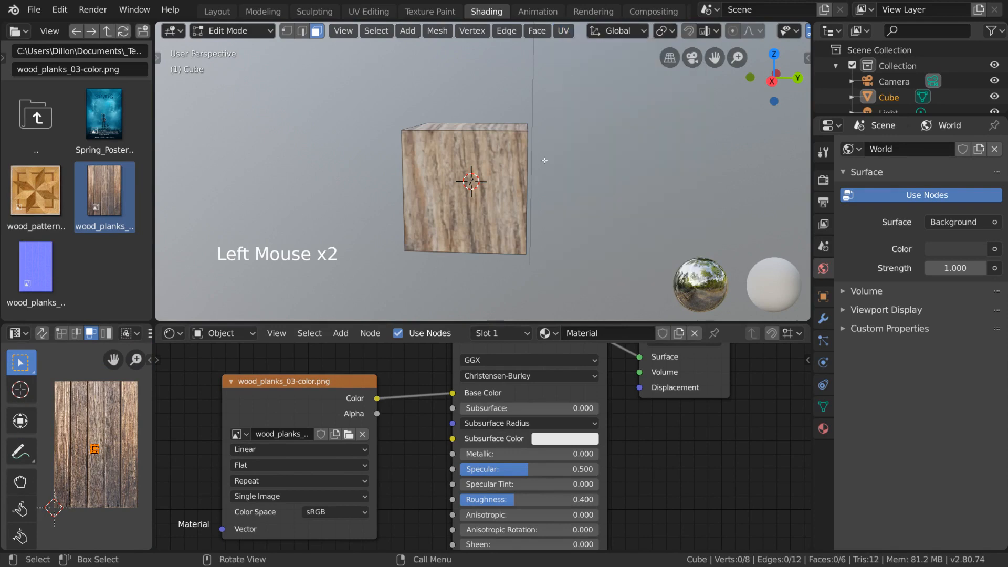
pyautogui.press('a')
# - Mark the cube's four vertical edges and the bottom edges of its two Y-facing sides as seams in edge select mode
pyautogui.moveTo(568, 204); pyautogui.dragTo(568, 132, button='middle')
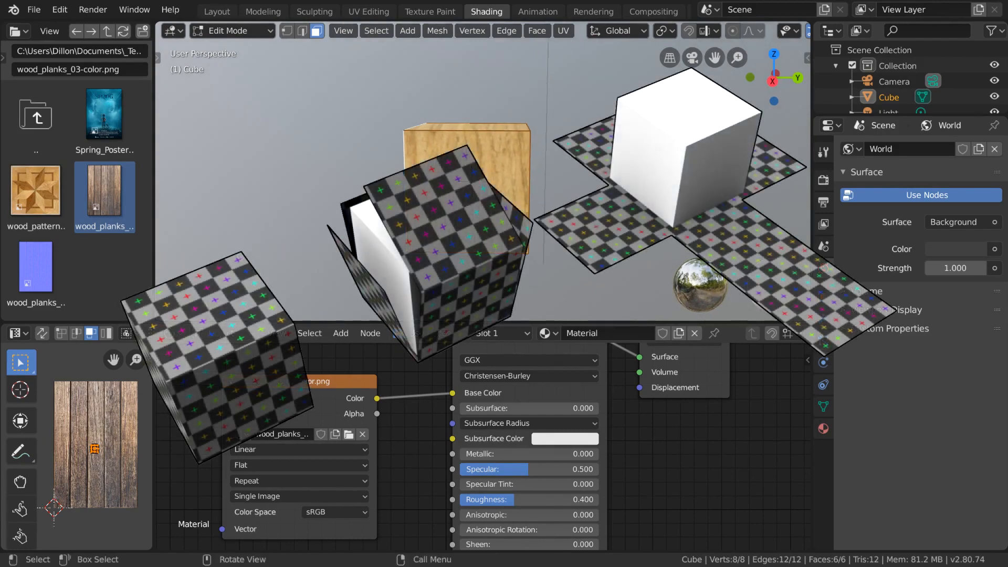
pyautogui.moveTo(568, 158); pyautogui.dragTo(603, 160, button='middle')
pyautogui.moveTo(415, 183); pyautogui.dragTo(400, 162, button='middle')
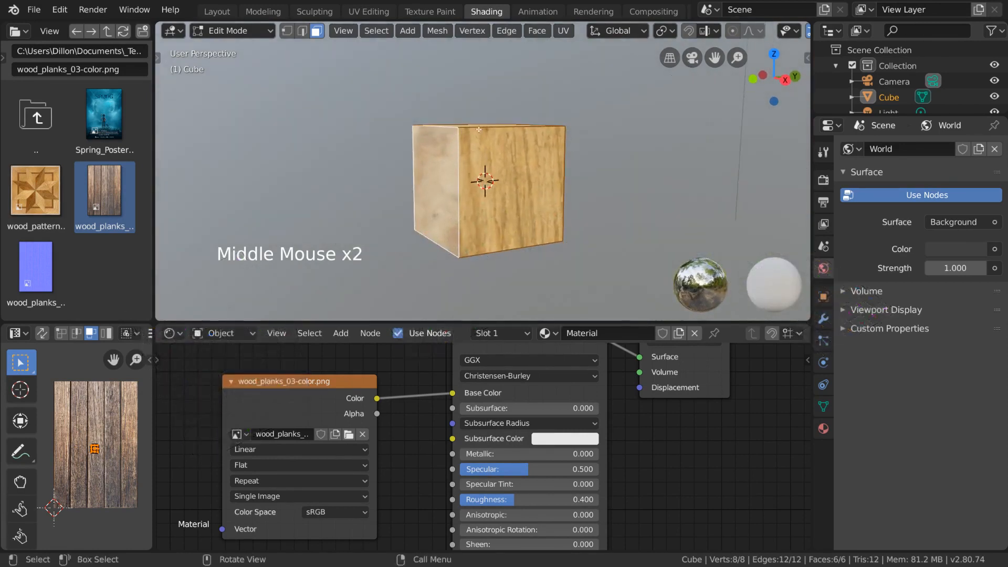
pyautogui.click(304, 35)
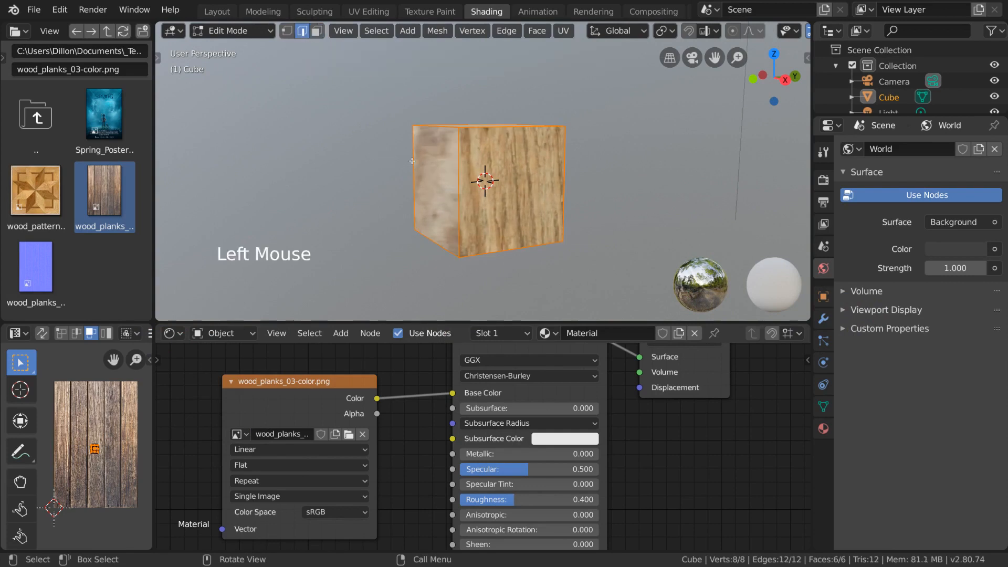
pyautogui.click(414, 179)
pyautogui.keyDown('shift'); pyautogui.click(435, 242); pyautogui.keyUp('shift')
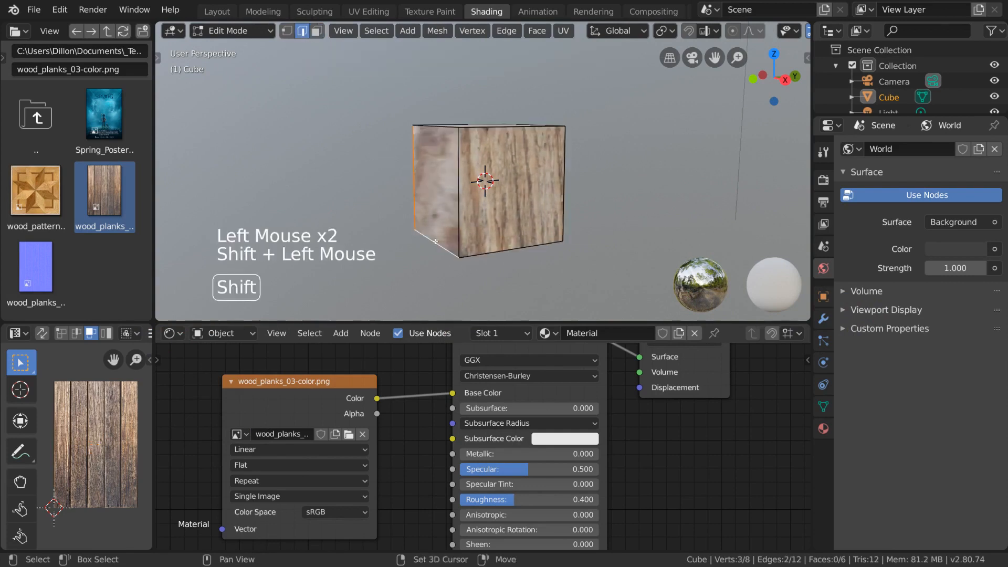
pyautogui.keyDown('shift'); pyautogui.click(456, 200); pyautogui.keyUp('shift')
pyautogui.moveTo(456, 200); pyautogui.dragTo(466, 194, button='middle')
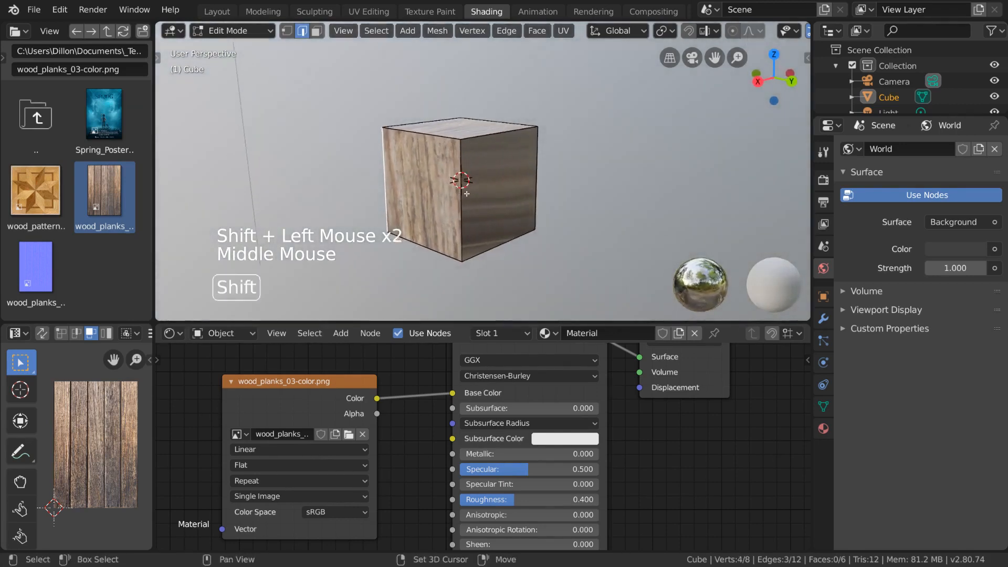
pyautogui.keyDown('shift'); pyautogui.click(464, 195); pyautogui.keyUp('shift')
pyautogui.keyDown('shift'); pyautogui.click(500, 242); pyautogui.keyUp('shift')
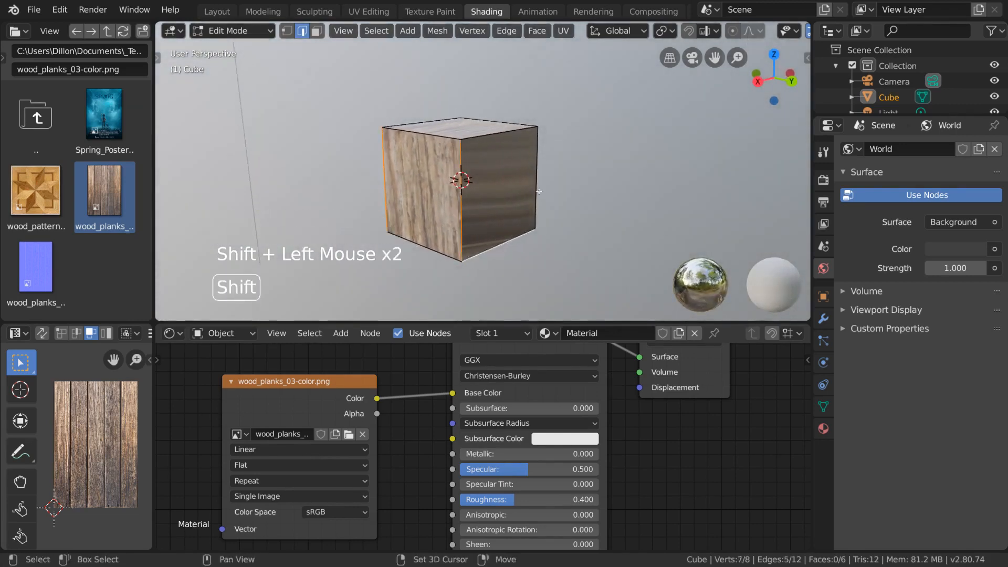
pyautogui.keyDown('shift'); pyautogui.click(538, 191); pyautogui.keyUp('shift')
pyautogui.moveTo(539, 191); pyautogui.dragTo(591, 157, button='middle')
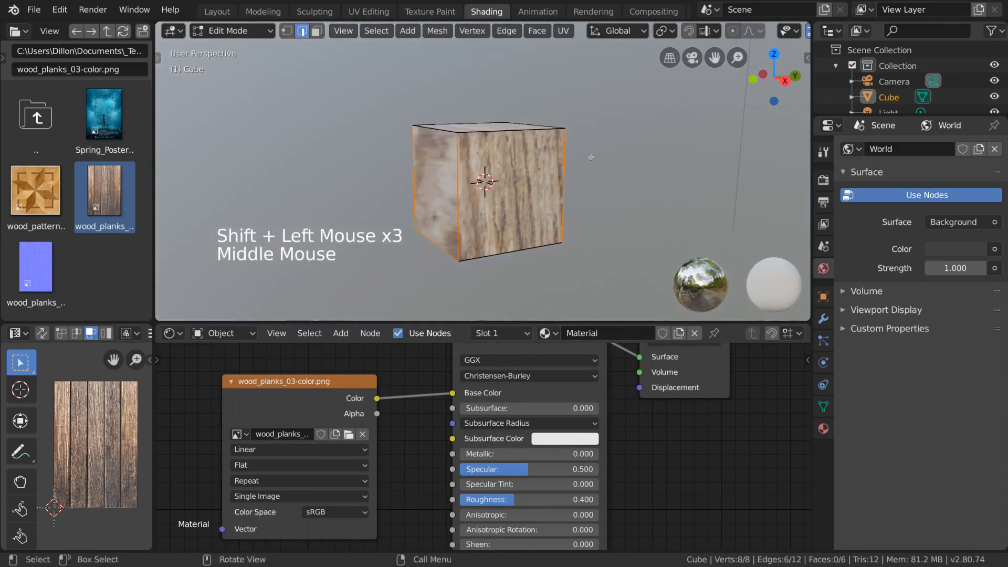
pyautogui.click(565, 32)
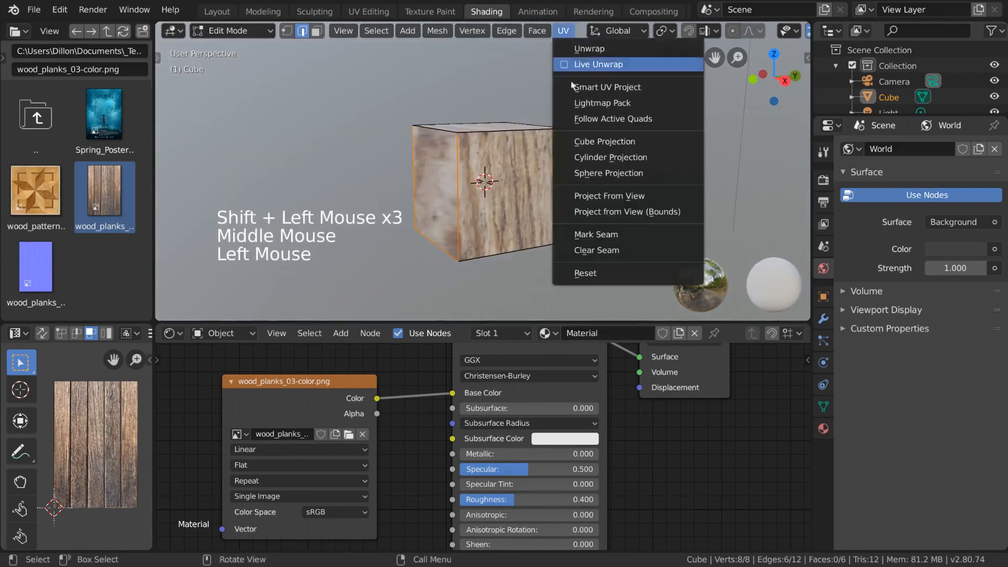
pyautogui.click(657, 238)
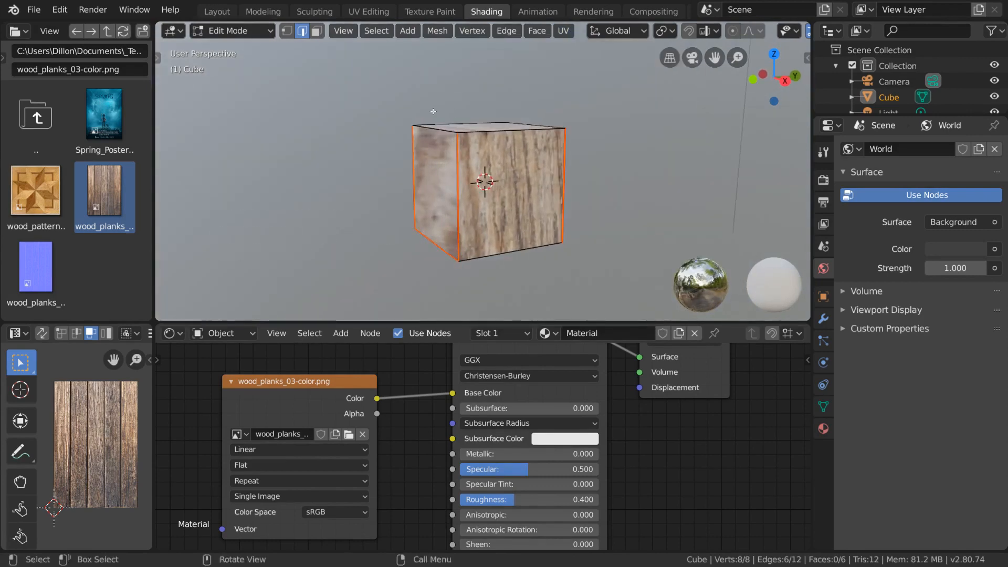
# - Mark the bottom edge of the cube's front face, on the positive X side, as an additional seam
pyautogui.moveTo(628, 148); pyautogui.dragTo(630, 130, button='middle')
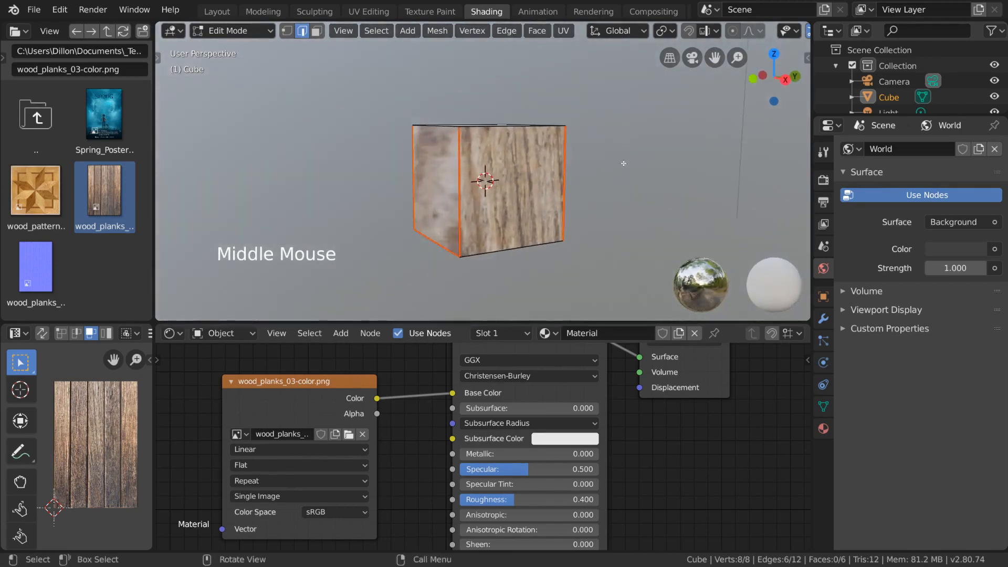
pyautogui.click(528, 246)
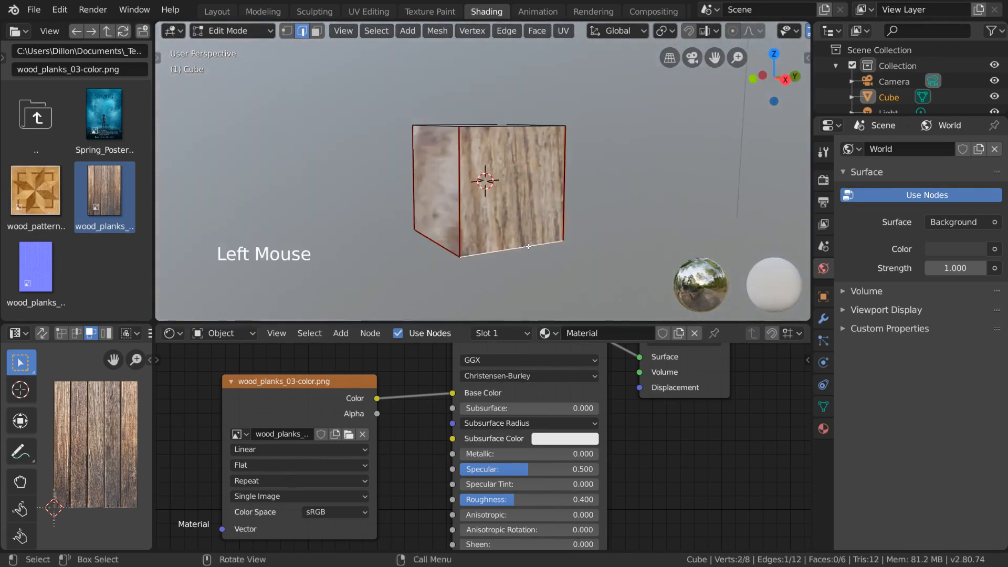
pyautogui.moveTo(529, 246); pyautogui.dragTo(541, 226, button='middle')
pyautogui.click(564, 30)
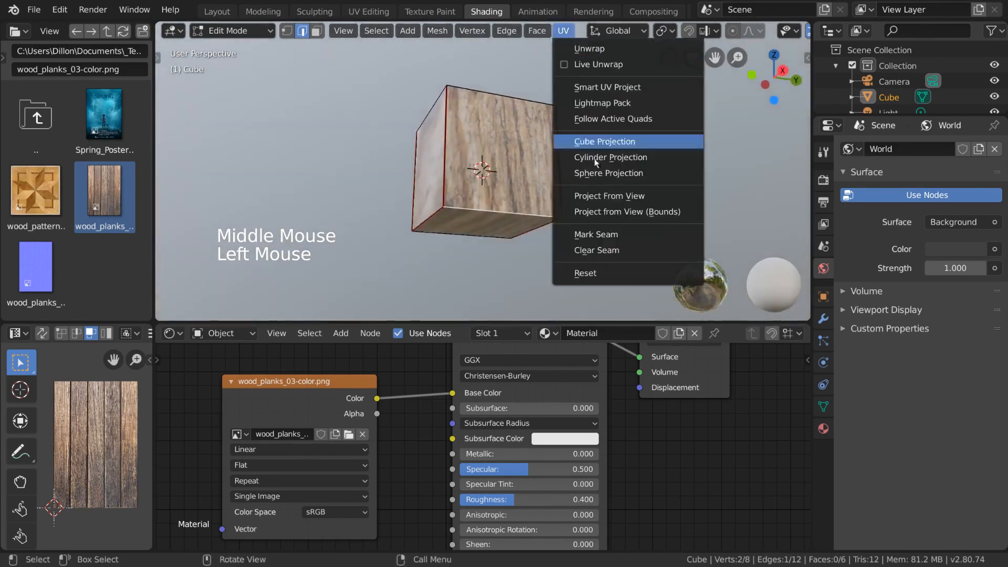
pyautogui.click(607, 234)
# - Select the entire cube and unwrap it along the marked seams with the Unwrap operation
pyautogui.press('a')
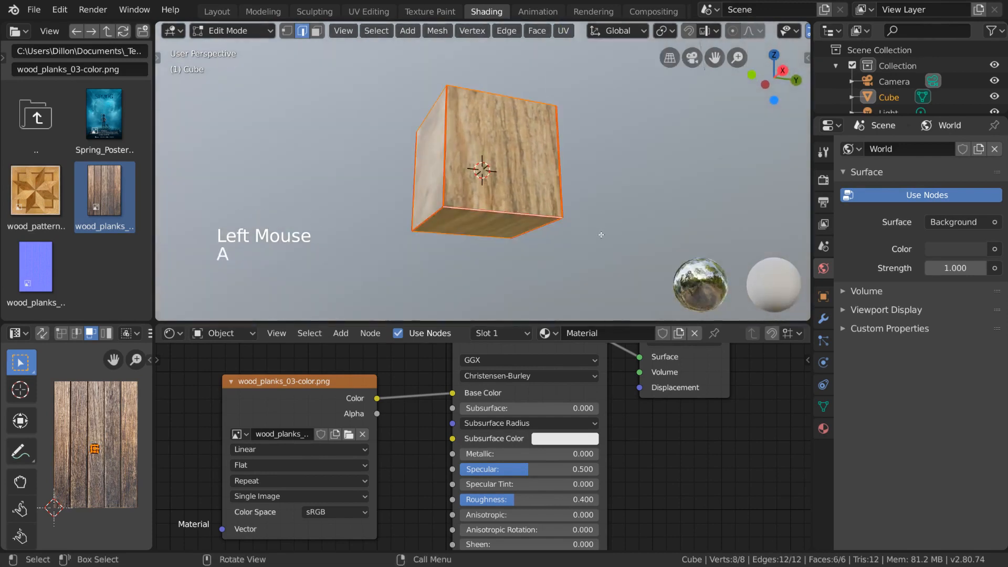
pyautogui.moveTo(601, 235); pyautogui.dragTo(596, 208, button='middle')
pyautogui.click(563, 31)
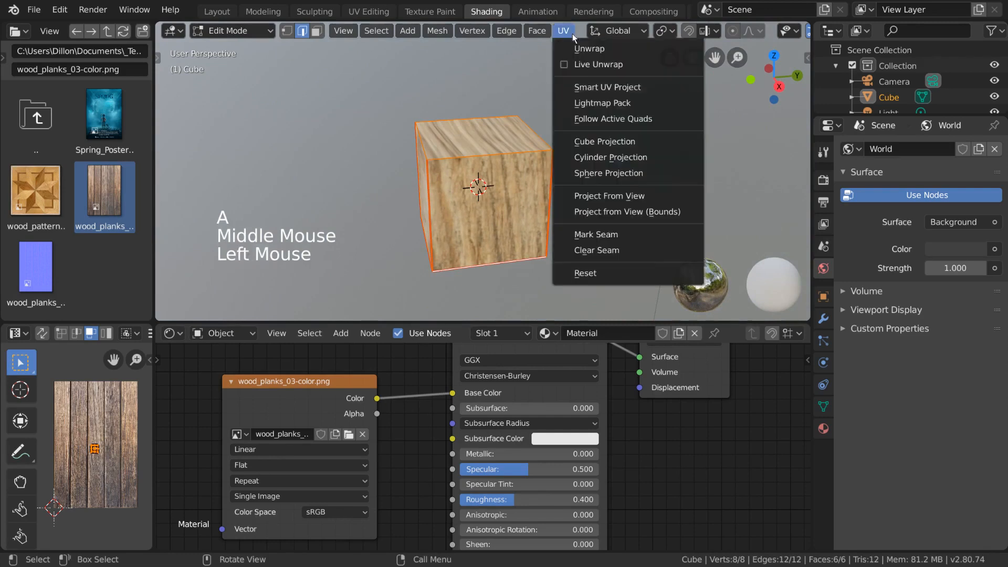
pyautogui.click(647, 49)
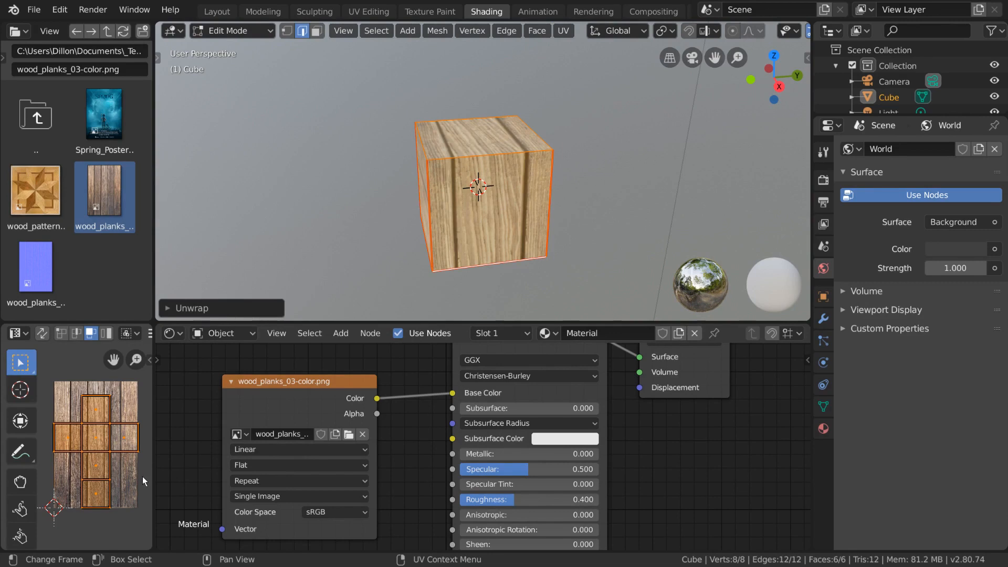
pyautogui.moveTo(472, 239)
pyautogui.mouseDown(button='middle')
pyautogui.moveTo(487, 238)
pyautogui.moveTo(483, 255)
pyautogui.moveTo(480, 247)
pyautogui.mouseUp(button='middle')
pyautogui.scroll(-2, 487, 238)
# - Select the cube's two opposite Y-facing side faces in face select mode
pyautogui.click(305, 35)
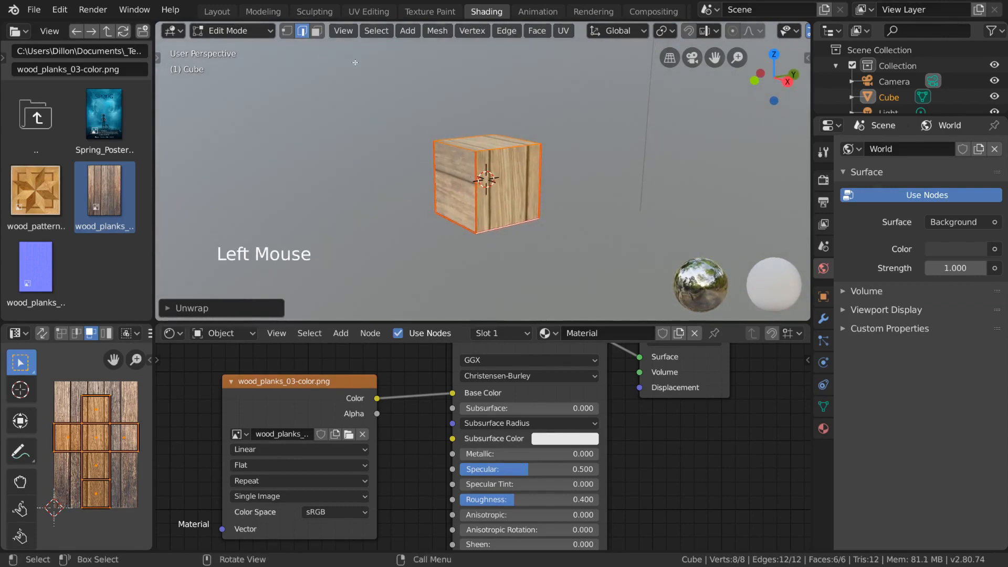
pyautogui.click(317, 30)
pyautogui.moveTo(455, 183); pyautogui.dragTo(449, 149, button='middle')
pyautogui.keyDown('shift'); pyautogui.click(505, 182); pyautogui.keyUp('shift')
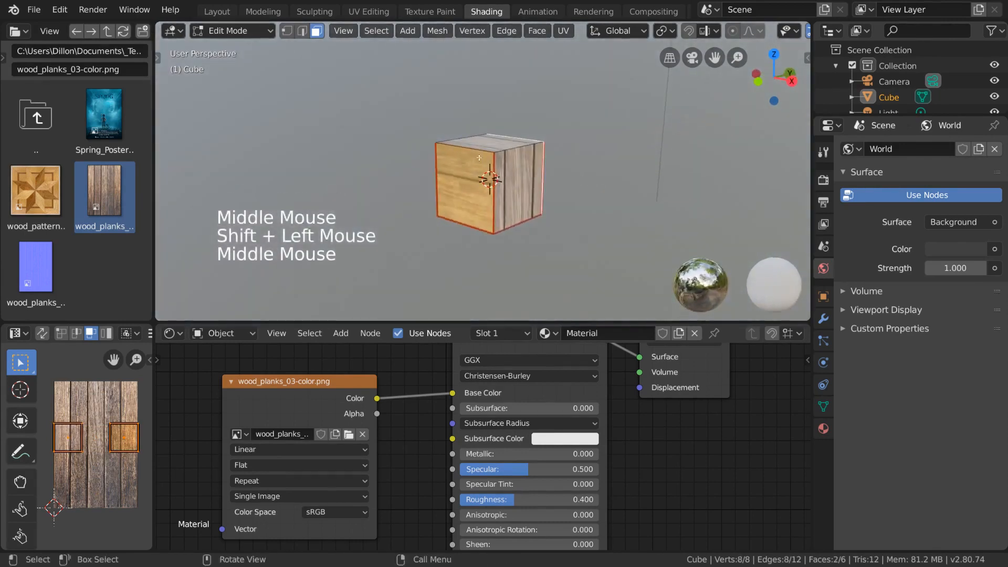
# - Deselect the top edges of the two Y-facing sides in edge select mode, keeping their vertical and bottom edges selected
pyautogui.click(302, 30)
pyautogui.keyDown('shift'); pyautogui.click(461, 146); pyautogui.keyUp('shift')
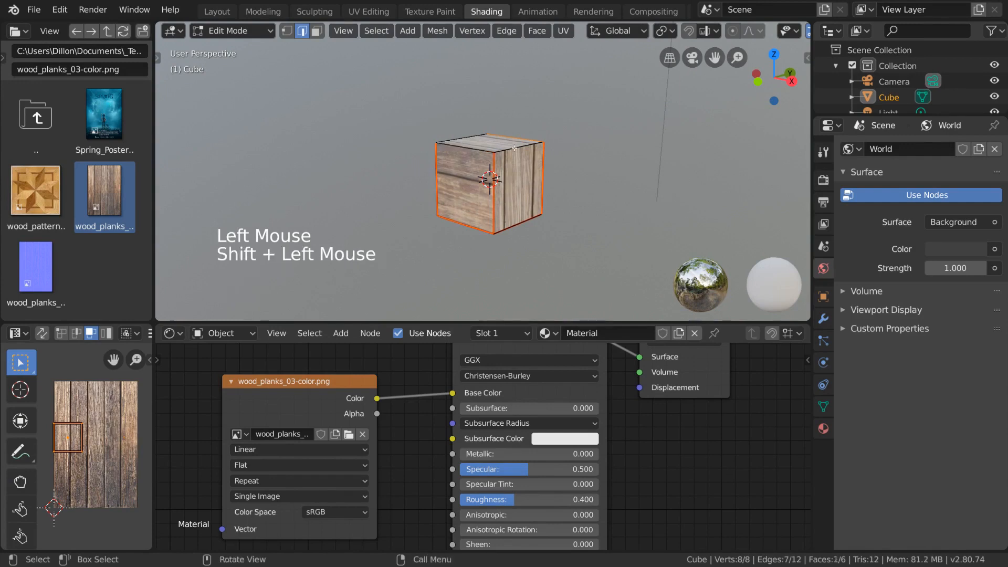
pyautogui.moveTo(461, 147); pyautogui.dragTo(512, 125, button='middle')
pyautogui.keyDown('shift'); pyautogui.click(519, 140); pyautogui.keyUp('shift')
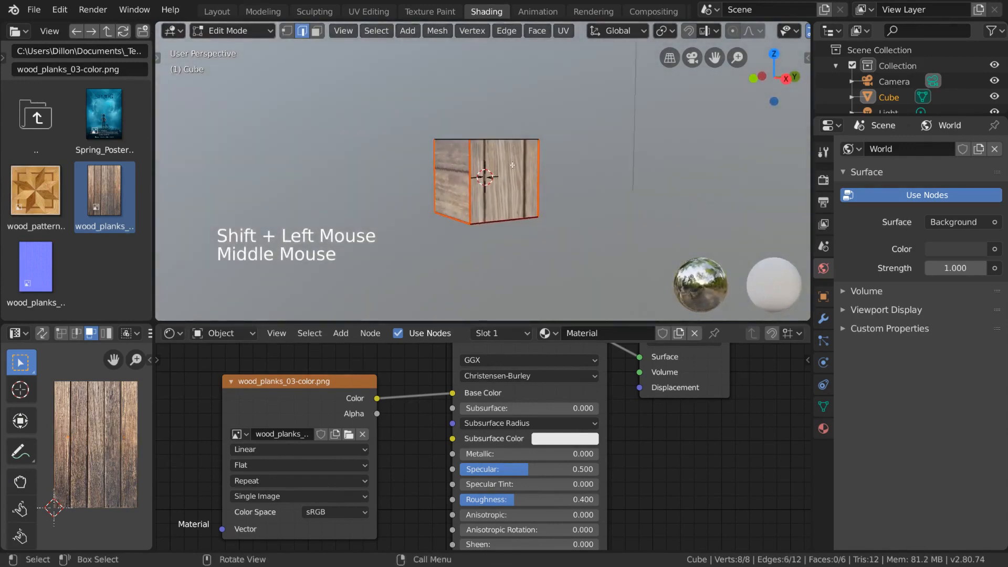
# - Reselect the whole cube to view its UV layout, and narrow the selection to the front face's bottom edge
pyautogui.press('a')
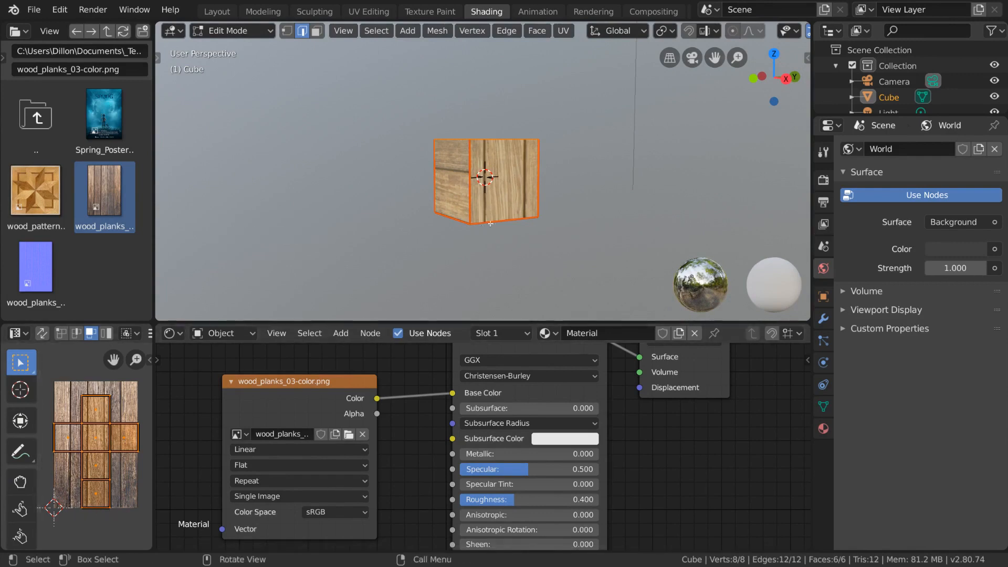
pyautogui.click(494, 190)
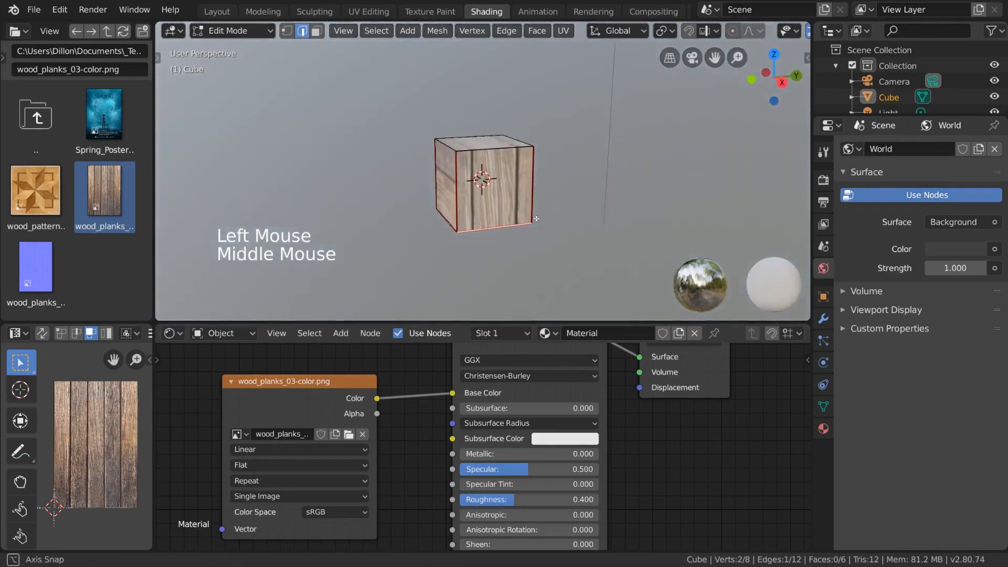